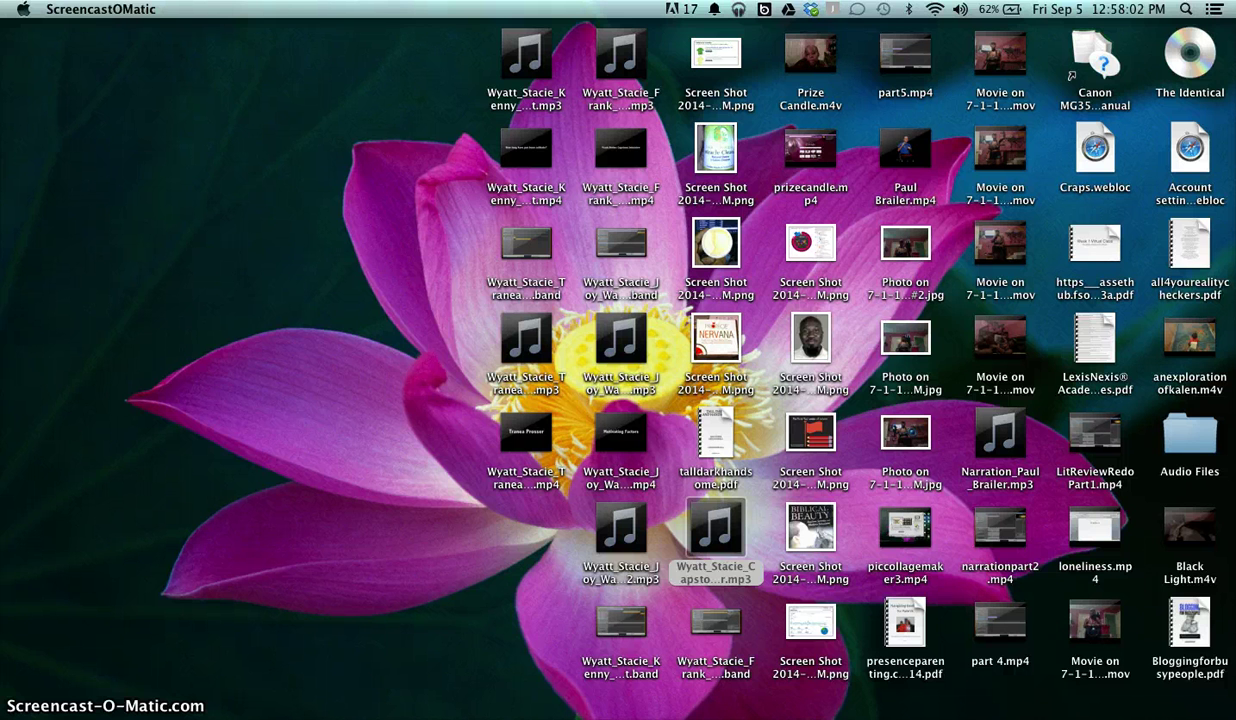
- Launch Watermark Plus from Launchpad's Pearl Mountain Technology folder
mouse_move(618, 715)
click(433, 700)
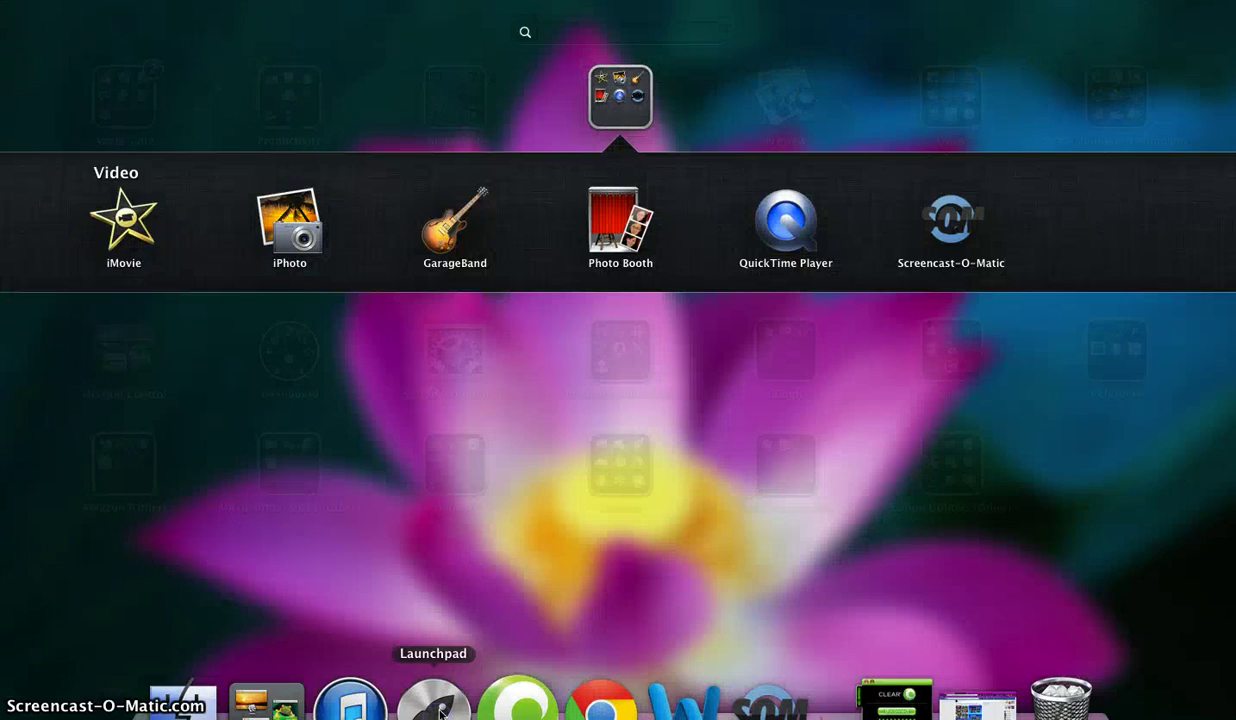
click(671, 455)
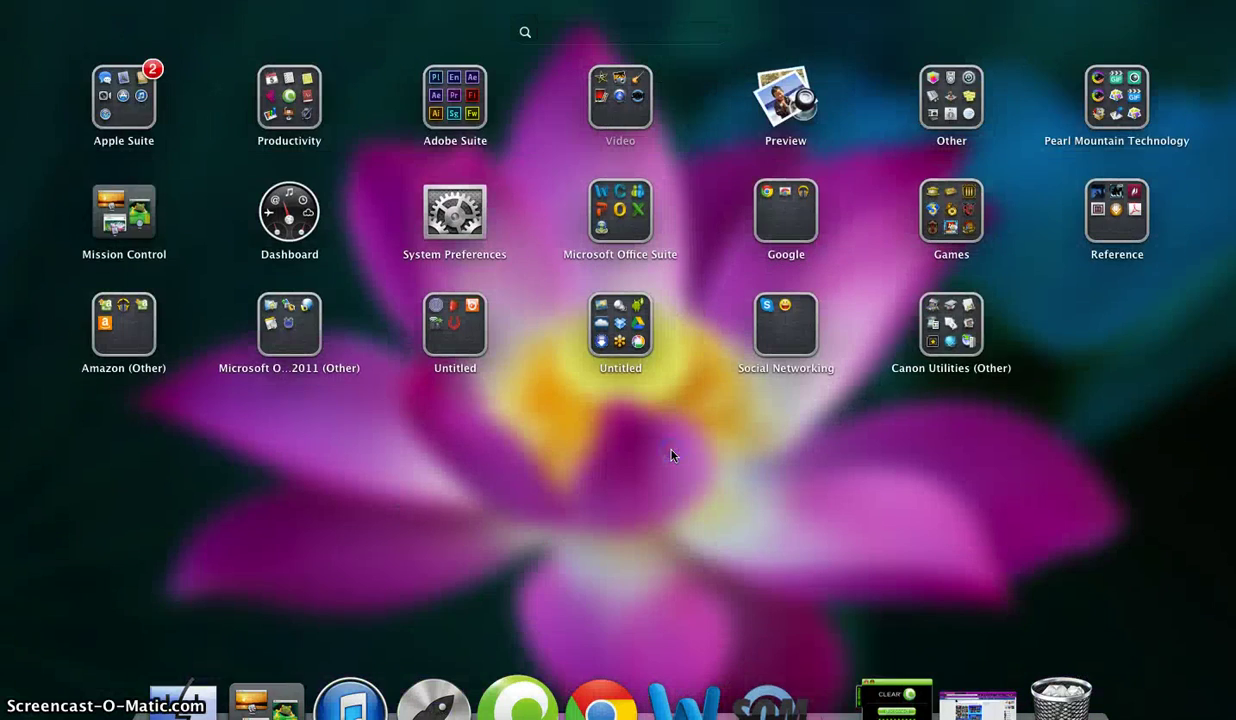
click(1103, 88)
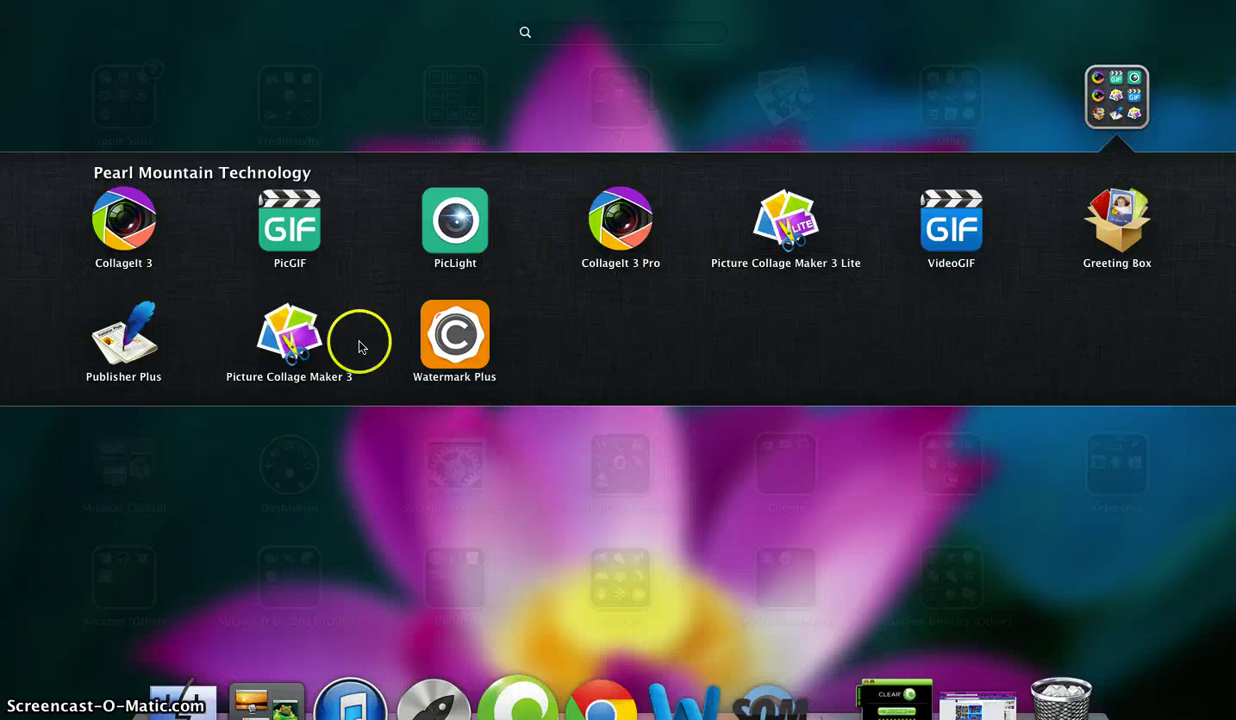
click(482, 318)
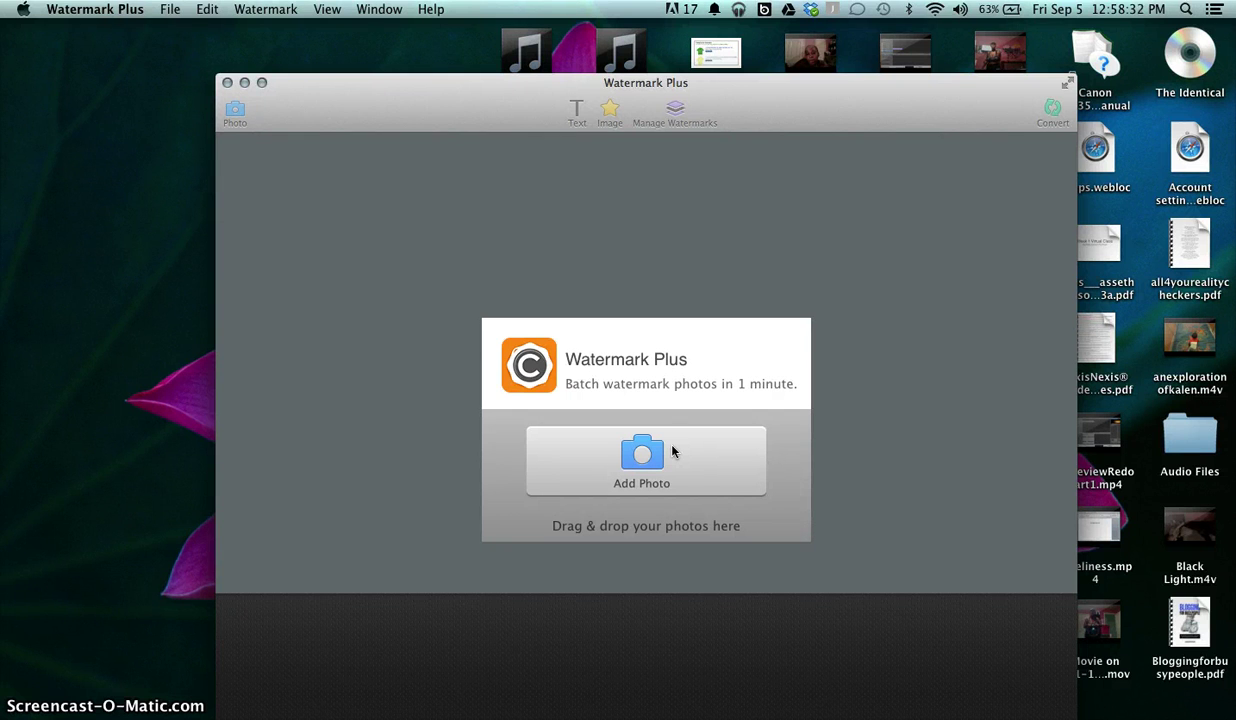
- Add bahamas.jpg from the Pictures folder as the photo to watermark
click(642, 452)
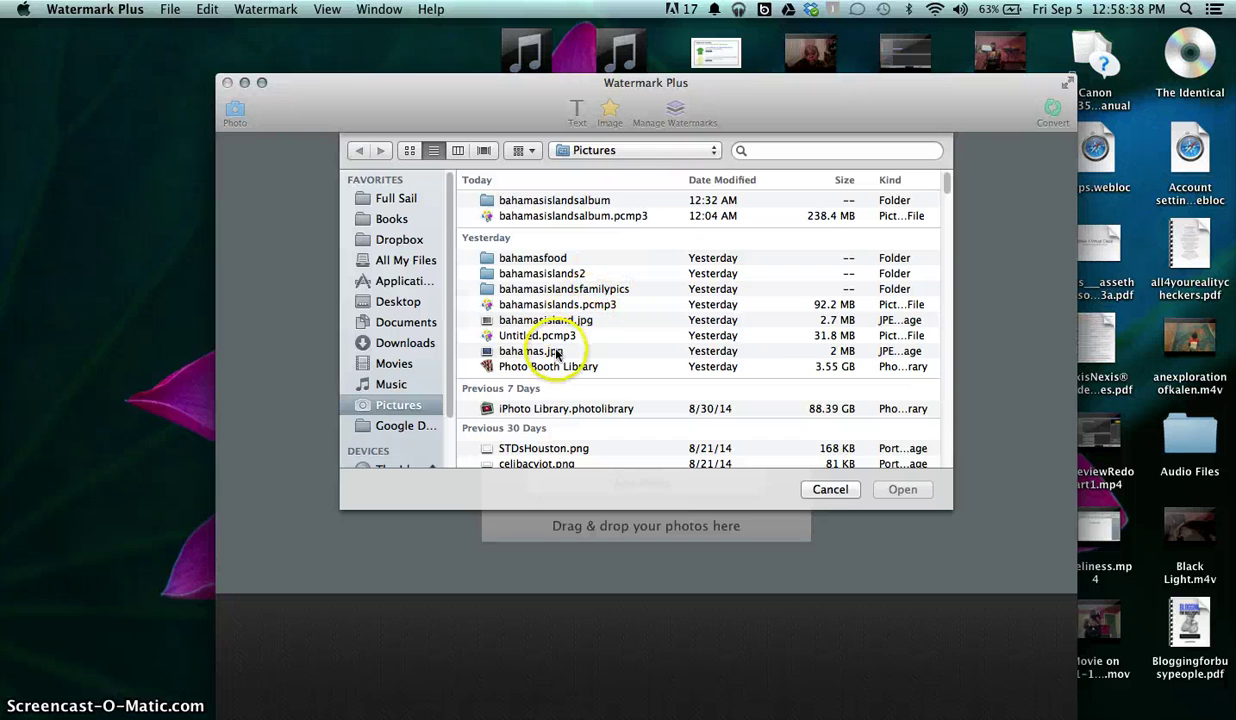
click(558, 354)
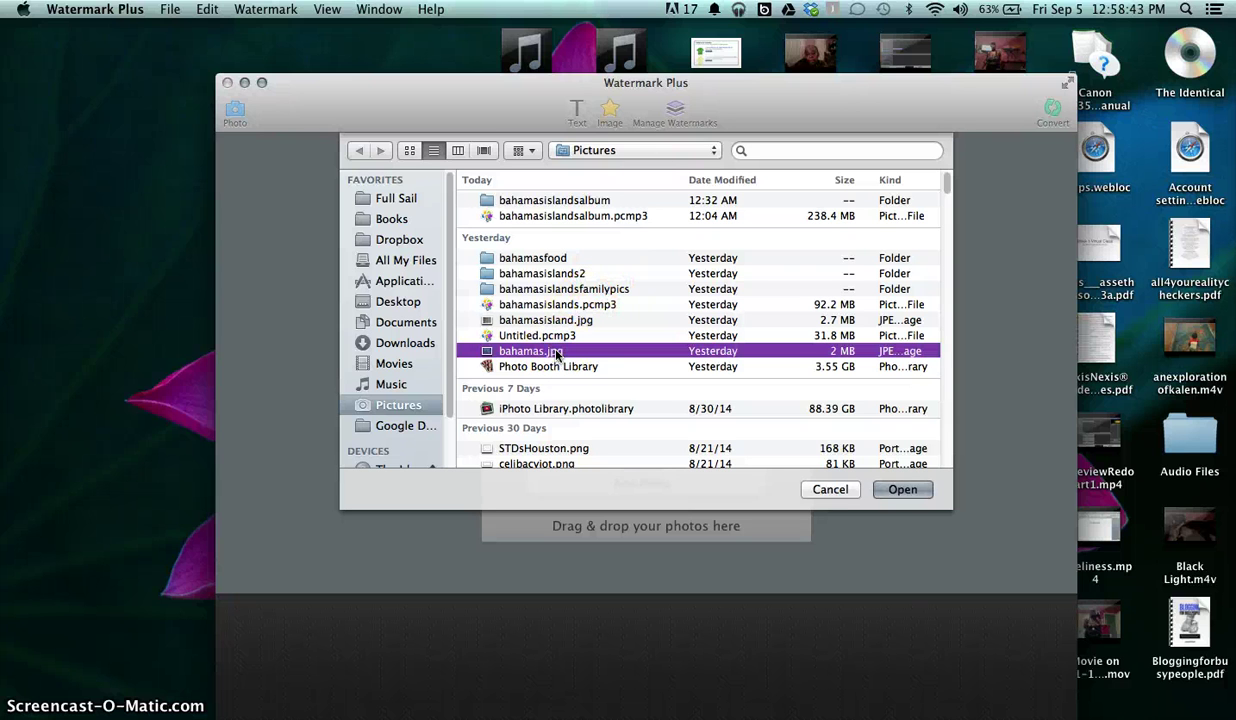
click(898, 489)
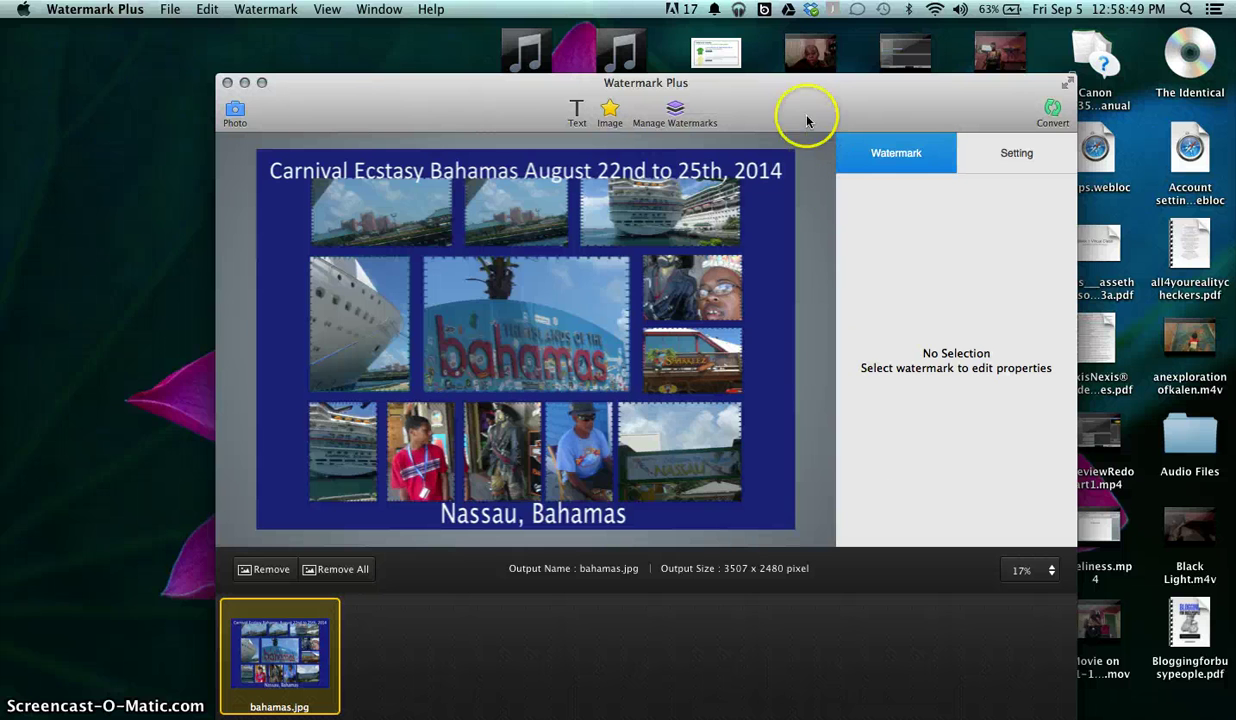
- Keep the output format as JPG in the output settings (original size, quality 85)
mouse_move(806, 106)
mouse_down()
mouse_move(772, 92)
mouse_move(727, 101)
mouse_up()
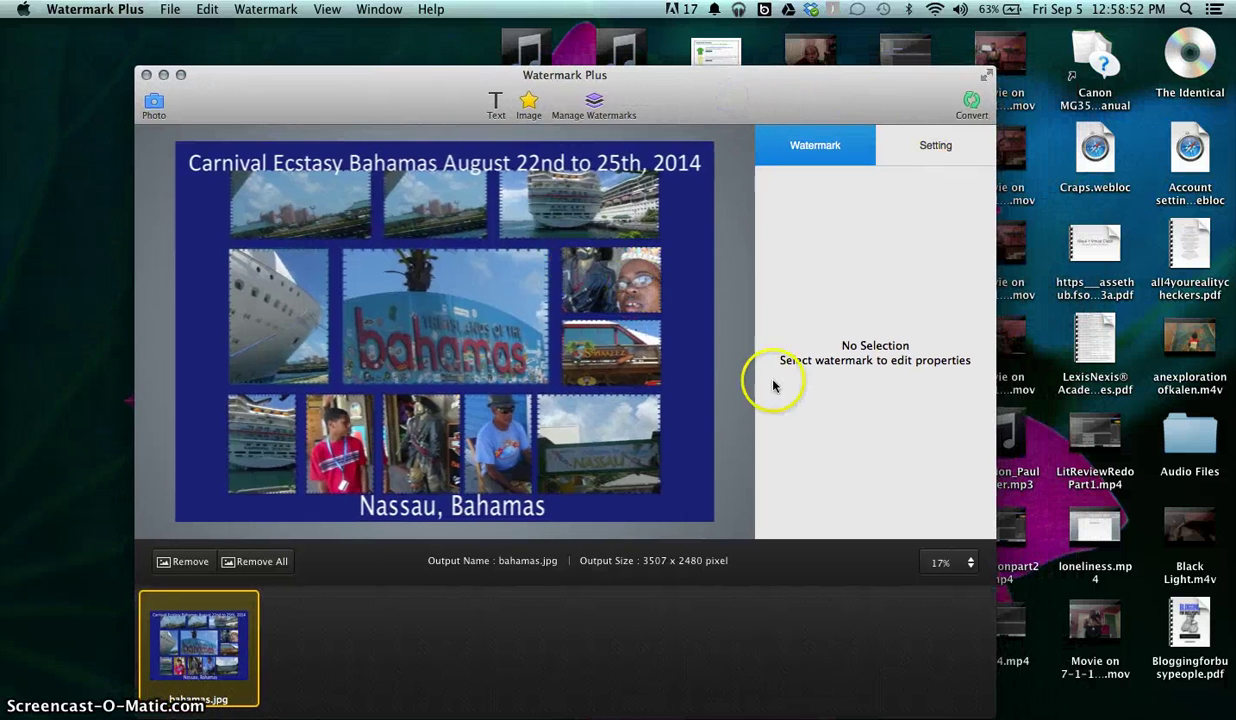
click(956, 153)
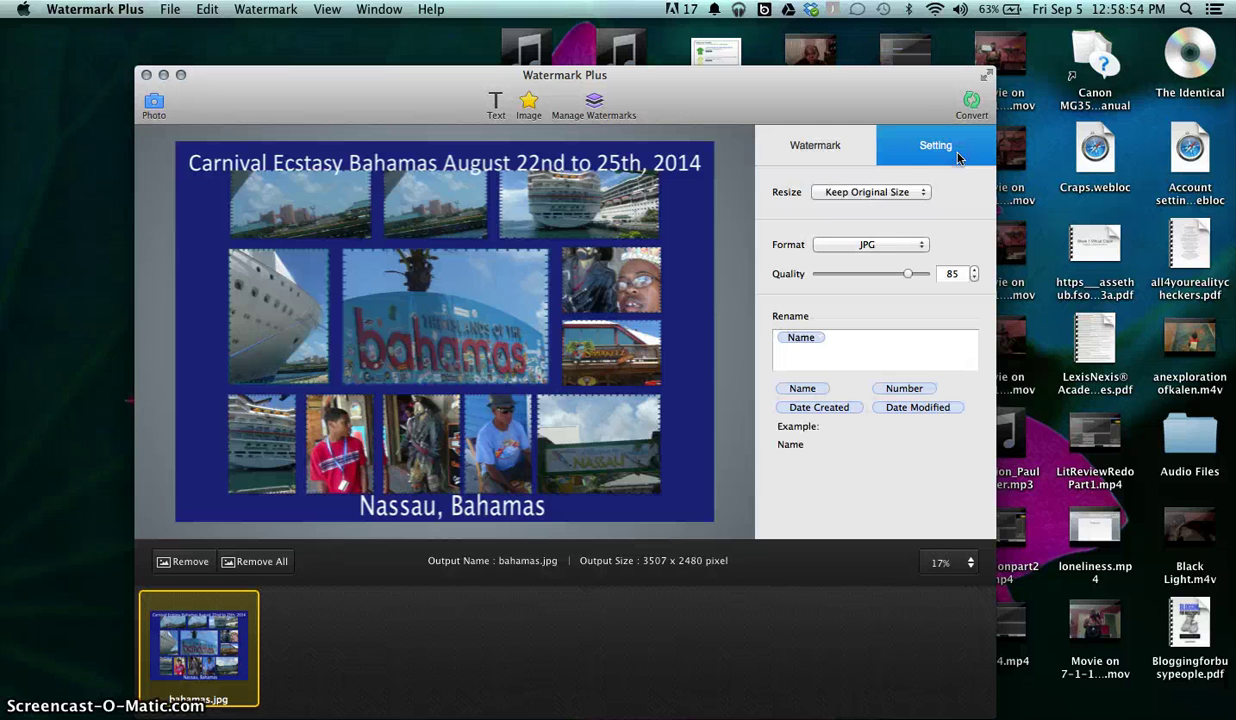
click(866, 243)
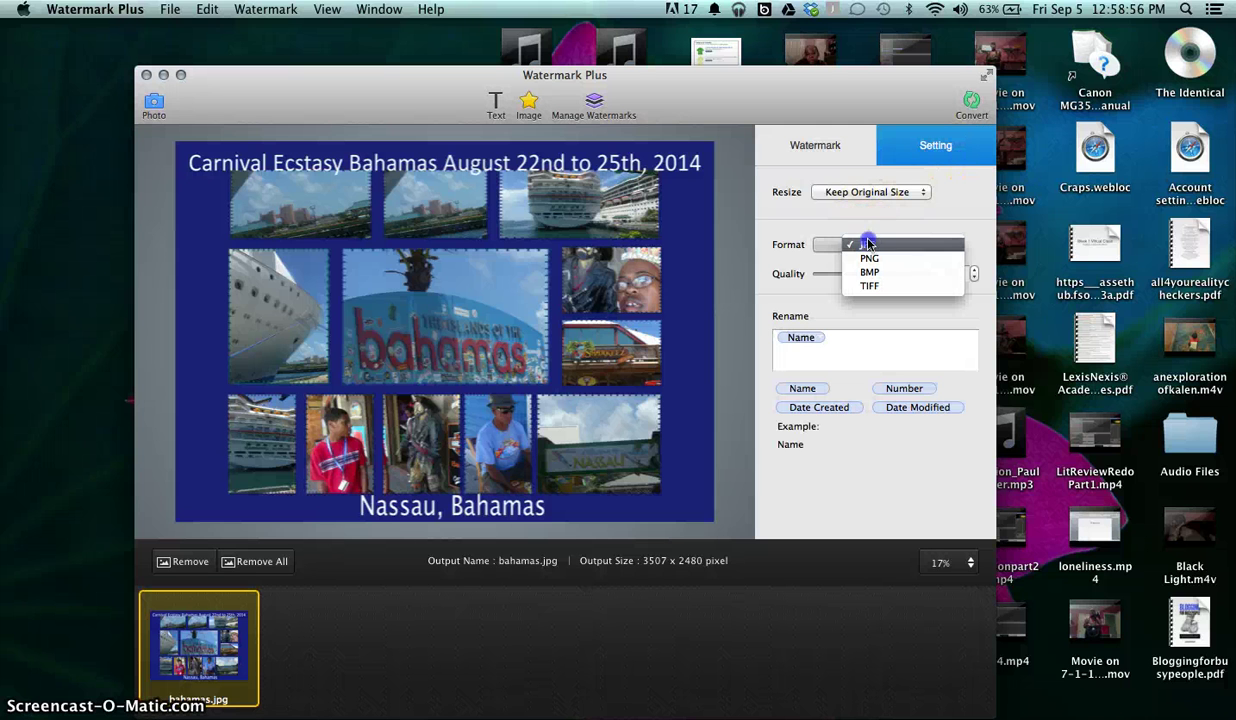
click(867, 243)
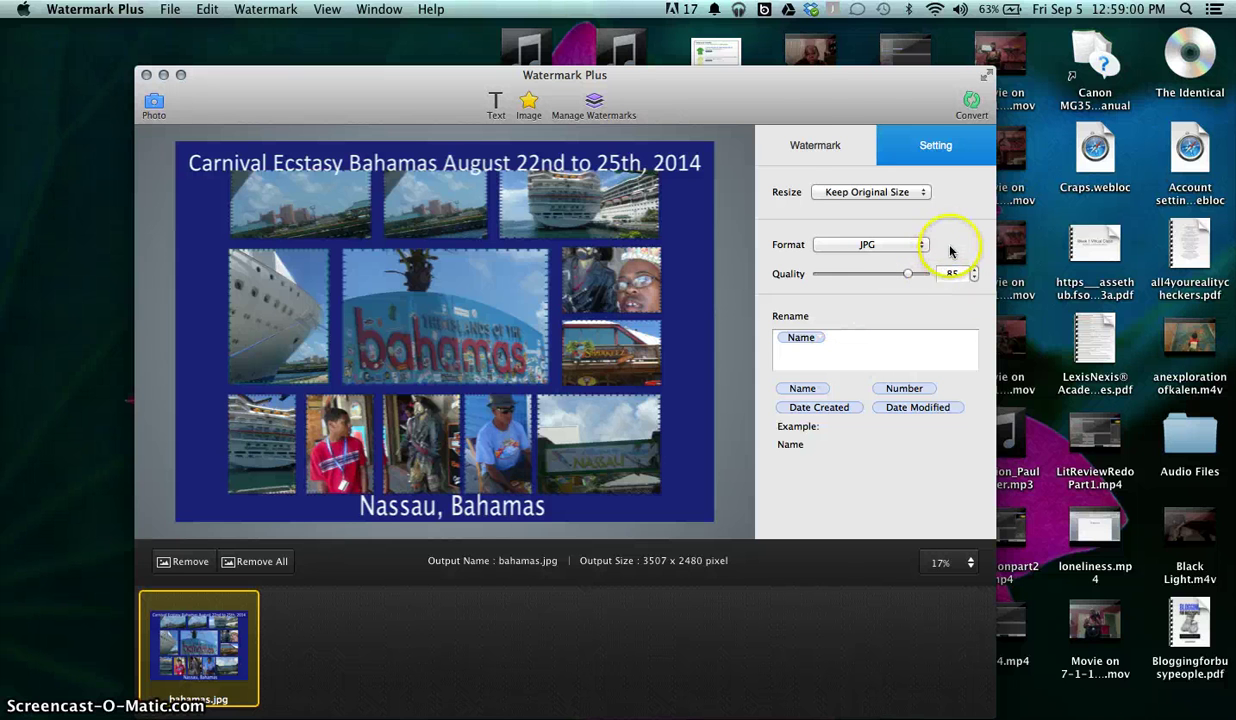
click(805, 138)
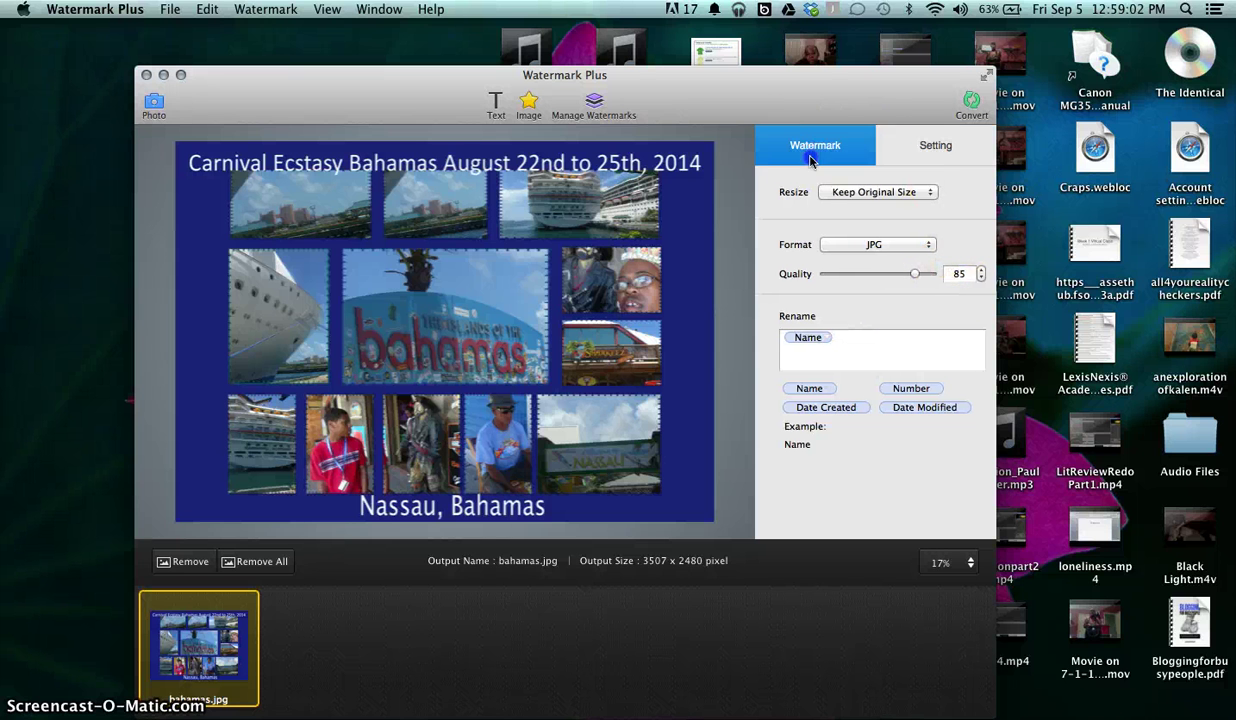
- Add the copyright text watermark and place it at the collage's lower-left edge
click(592, 101)
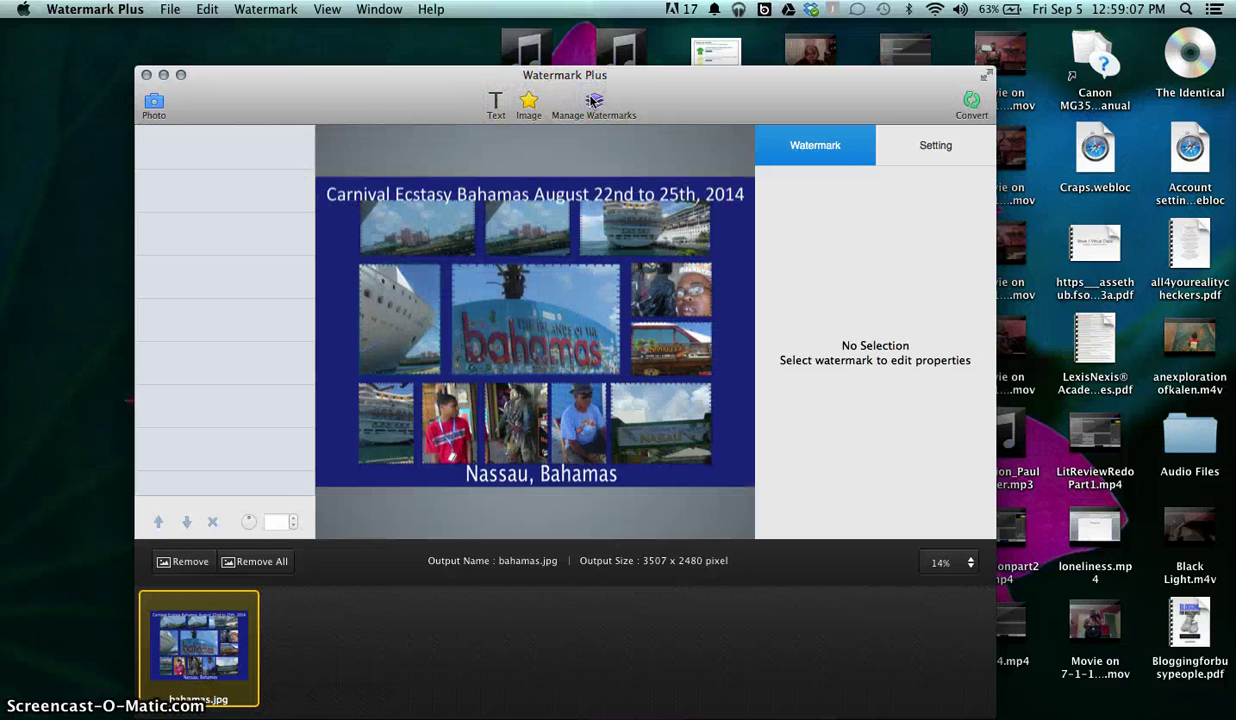
click(498, 102)
text(@2014 Stacie D. Wyatt)
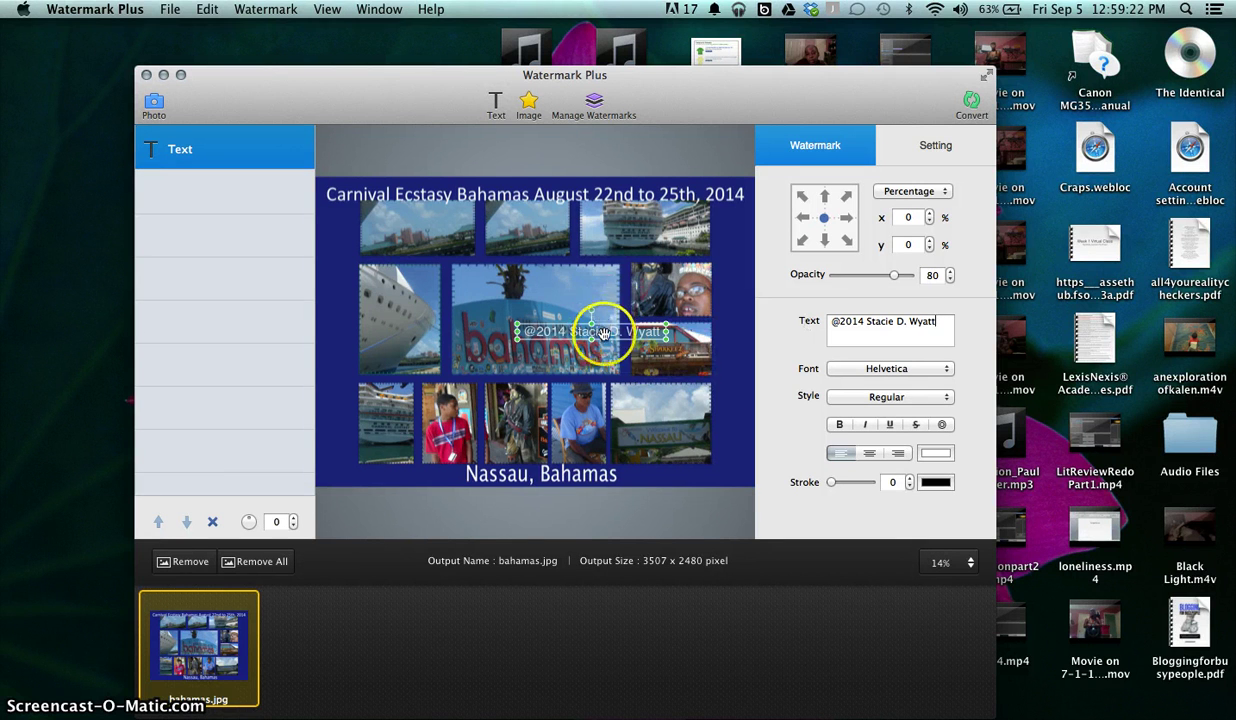
mouse_move(585, 331)
mouse_down()
mouse_move(532, 452)
mouse_move(407, 482)
mouse_move(470, 478)
mouse_up()
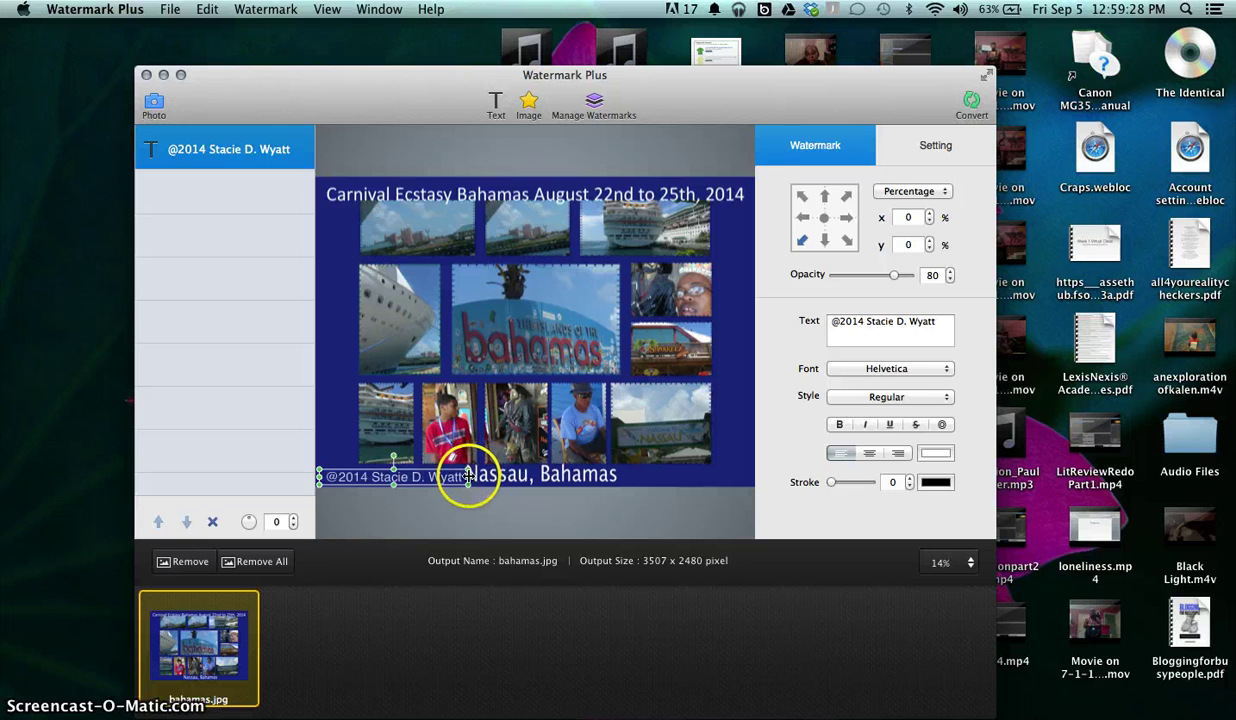
click(470, 478)
click(451, 480)
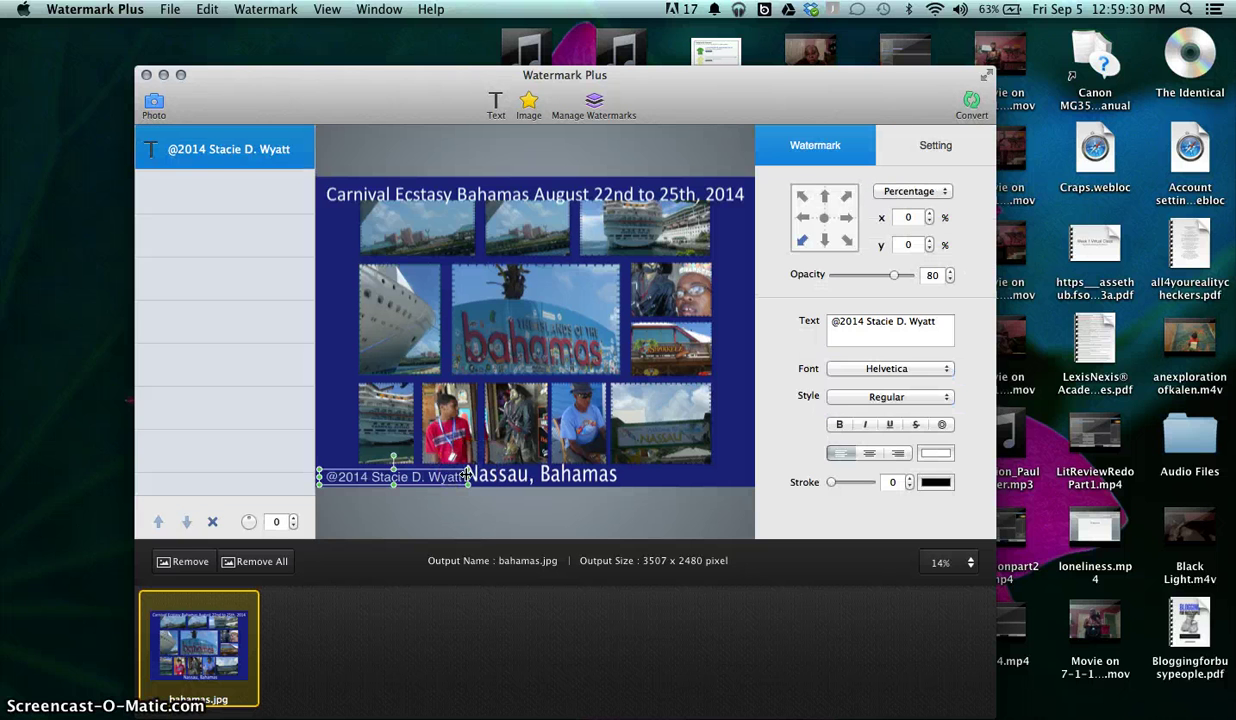
drag(466, 477, 448, 480)
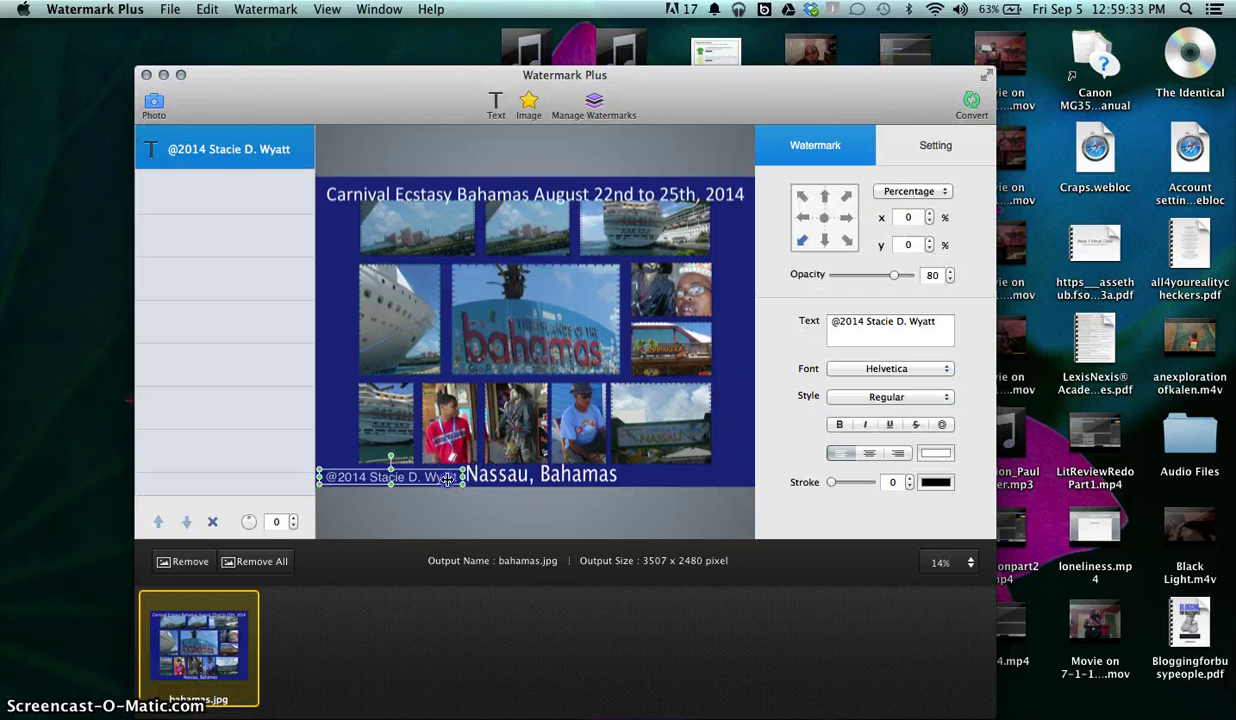
click(437, 503)
mouse_move(422, 480)
mouse_down()
mouse_move(570, 272)
mouse_move(416, 479)
mouse_up()
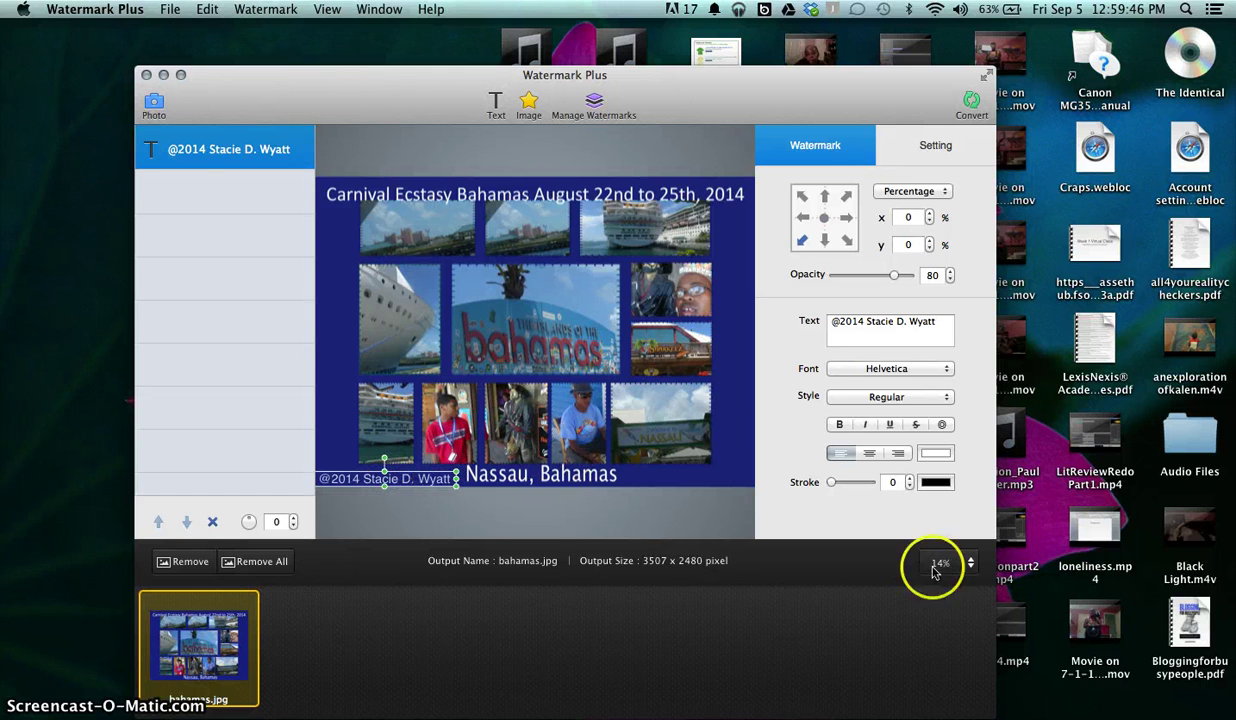
- Set the text watermark font to American Typewriter in Regular style
click(900, 370)
click(862, 150)
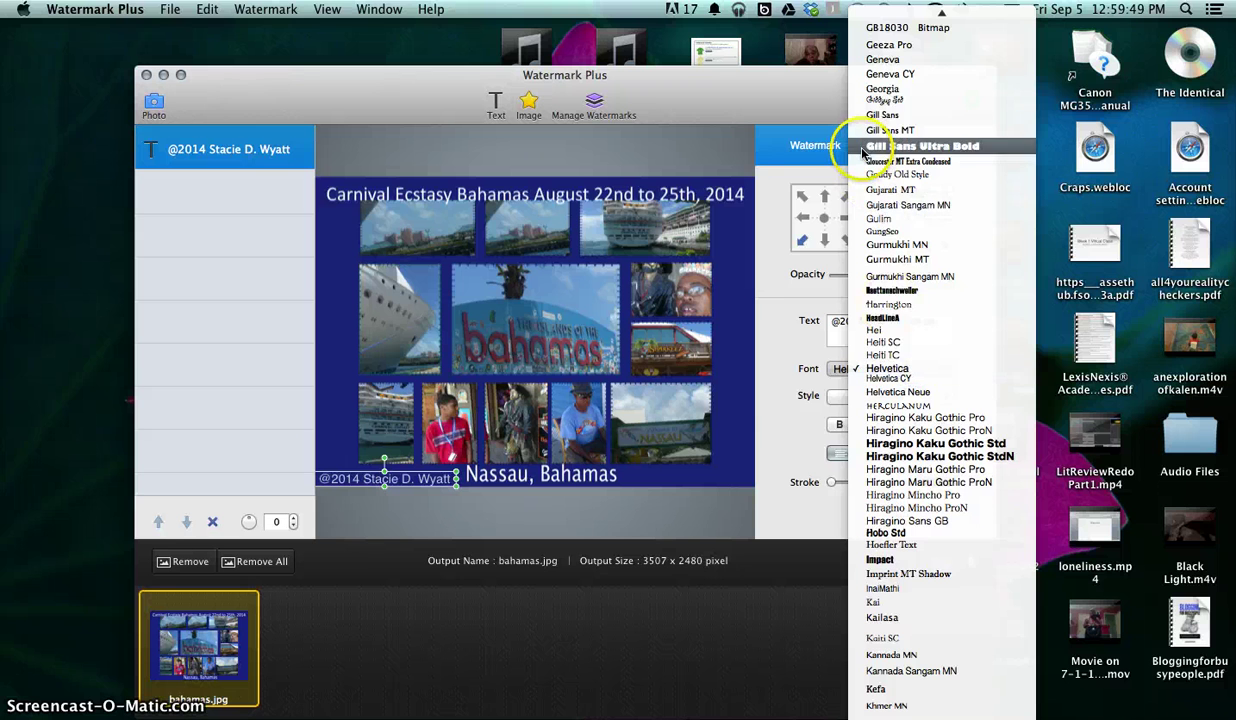
scroll(862, 150, up, 5)
scroll(868, 110, up, 5)
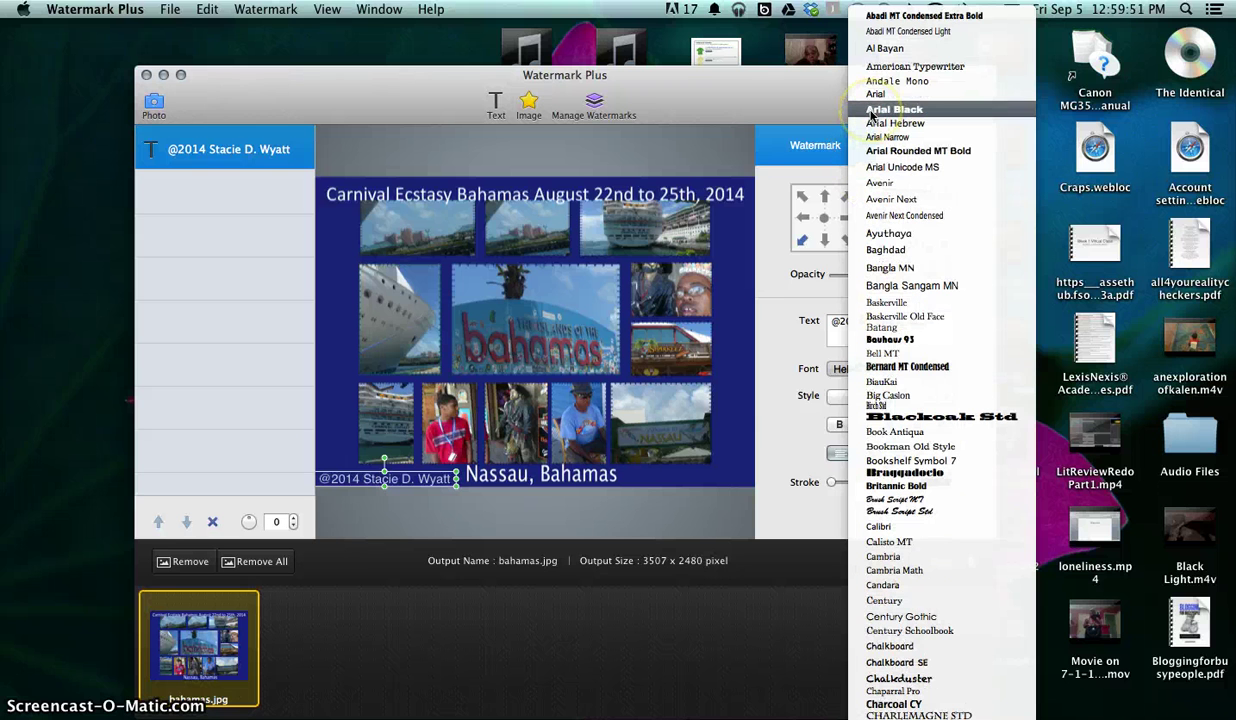
click(892, 66)
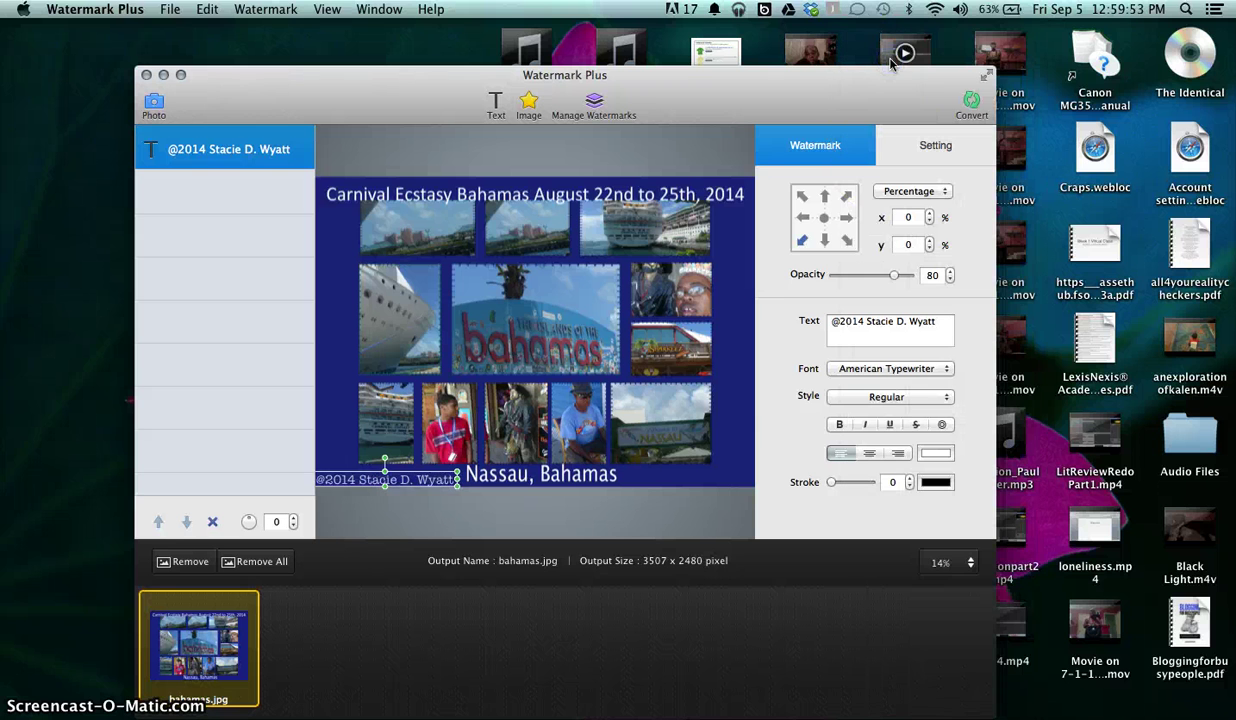
click(884, 397)
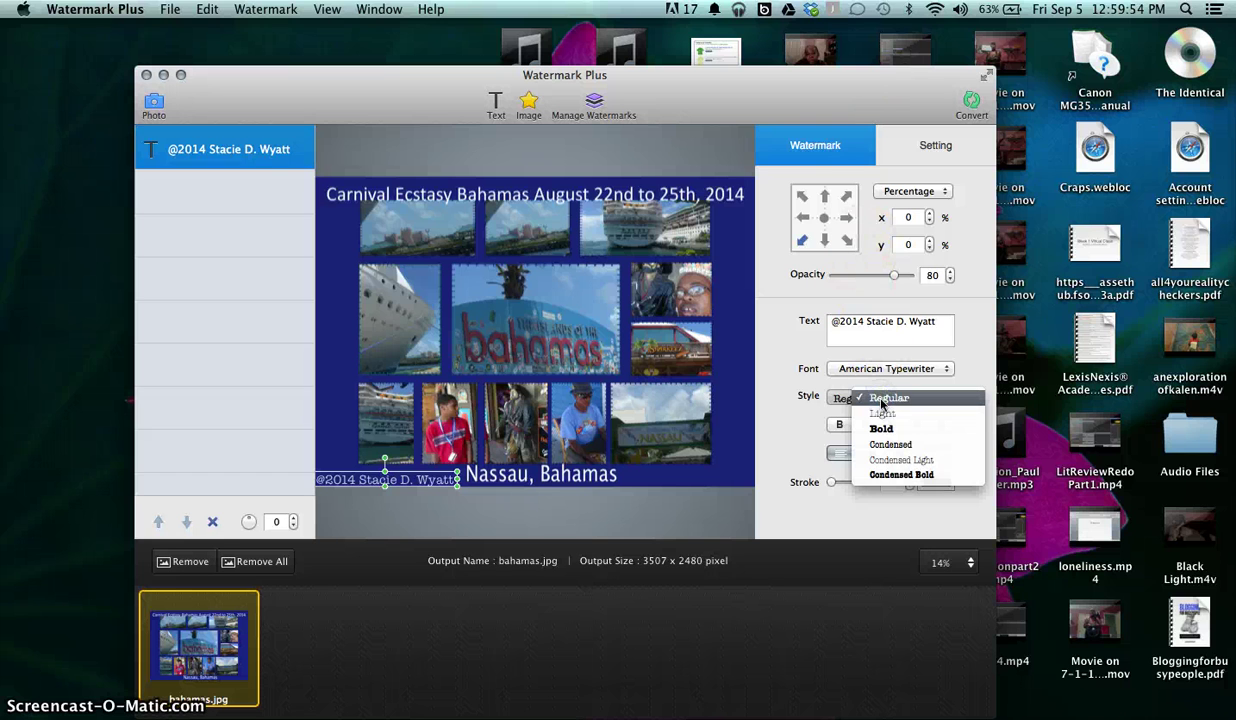
click(770, 410)
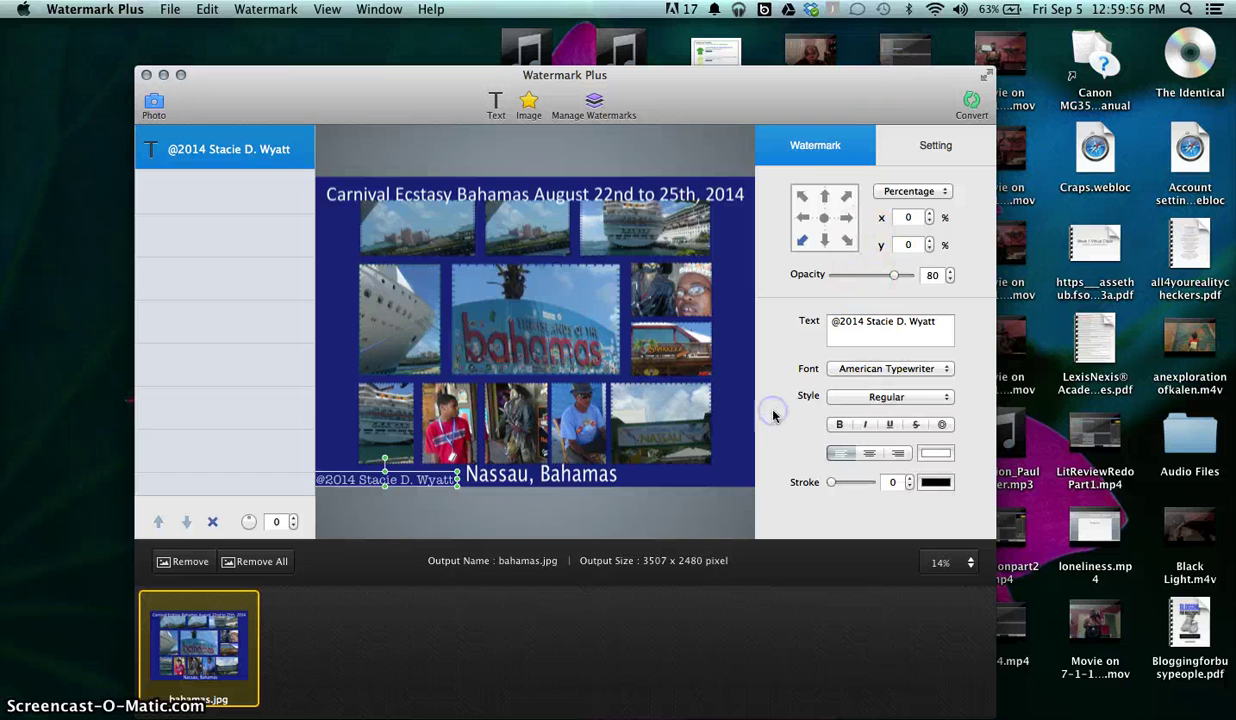
- Try the position-grid spots, then move the text near the top and shrink it
click(803, 217)
click(803, 196)
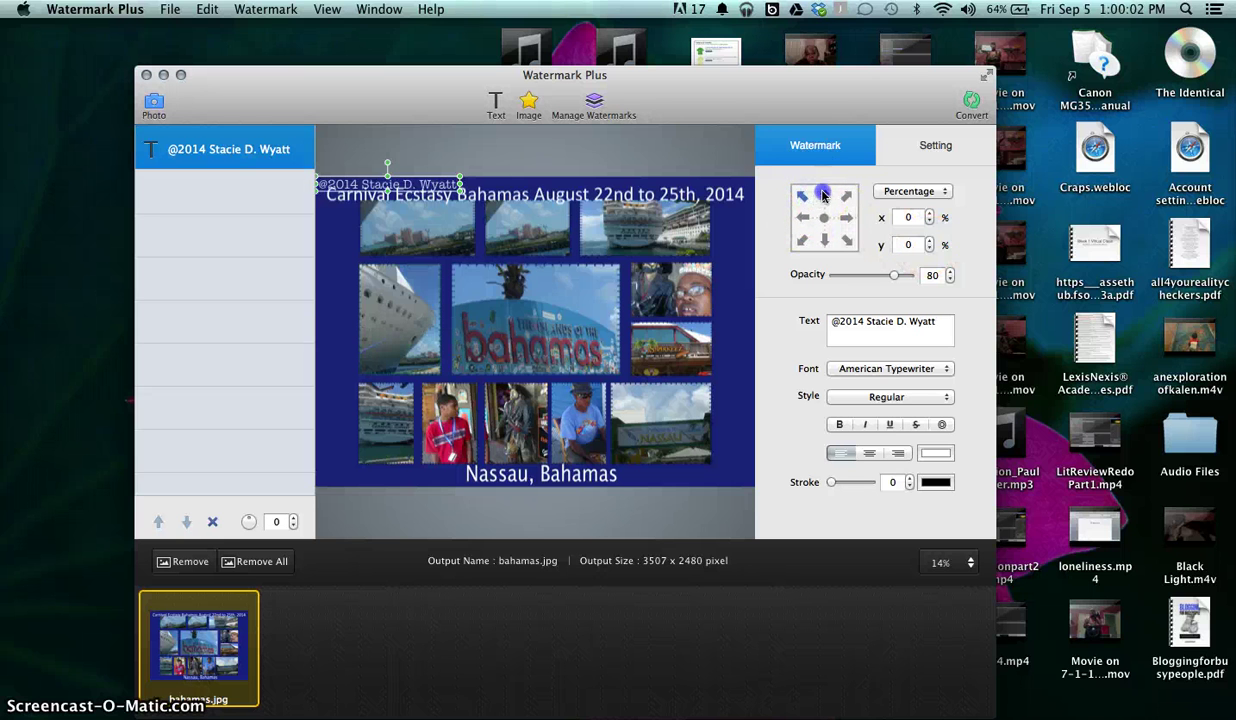
click(824, 196)
click(846, 196)
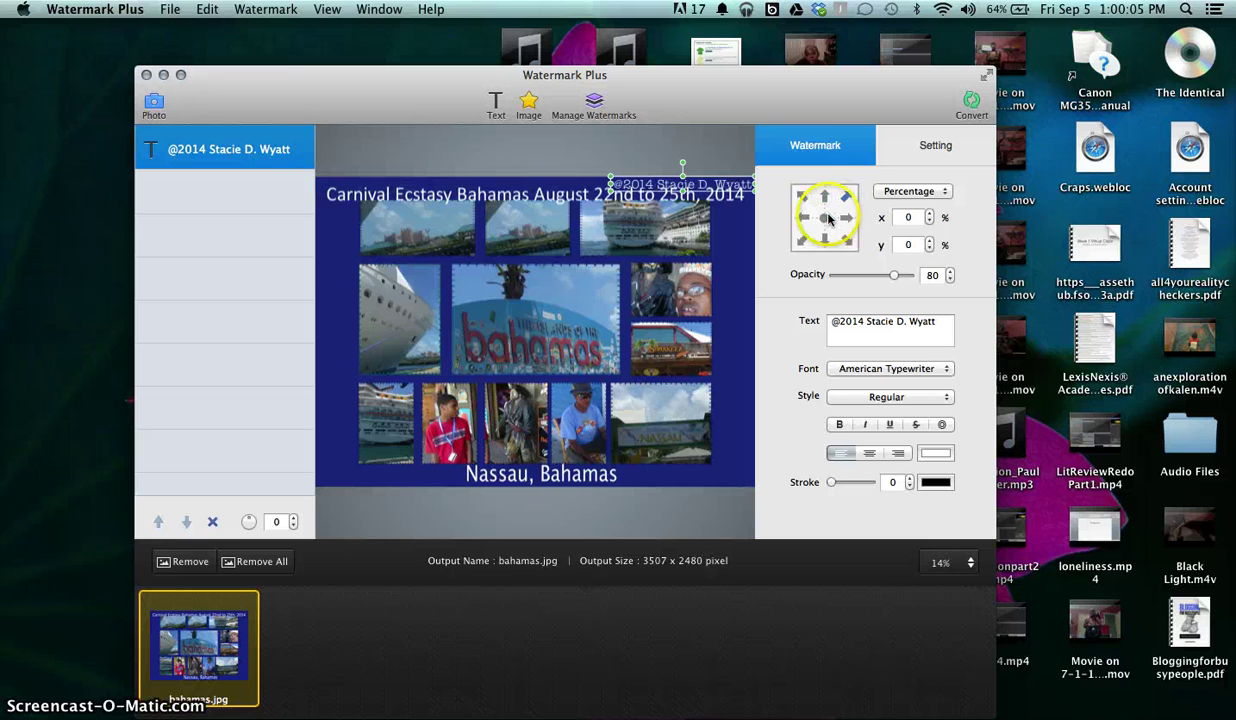
click(828, 218)
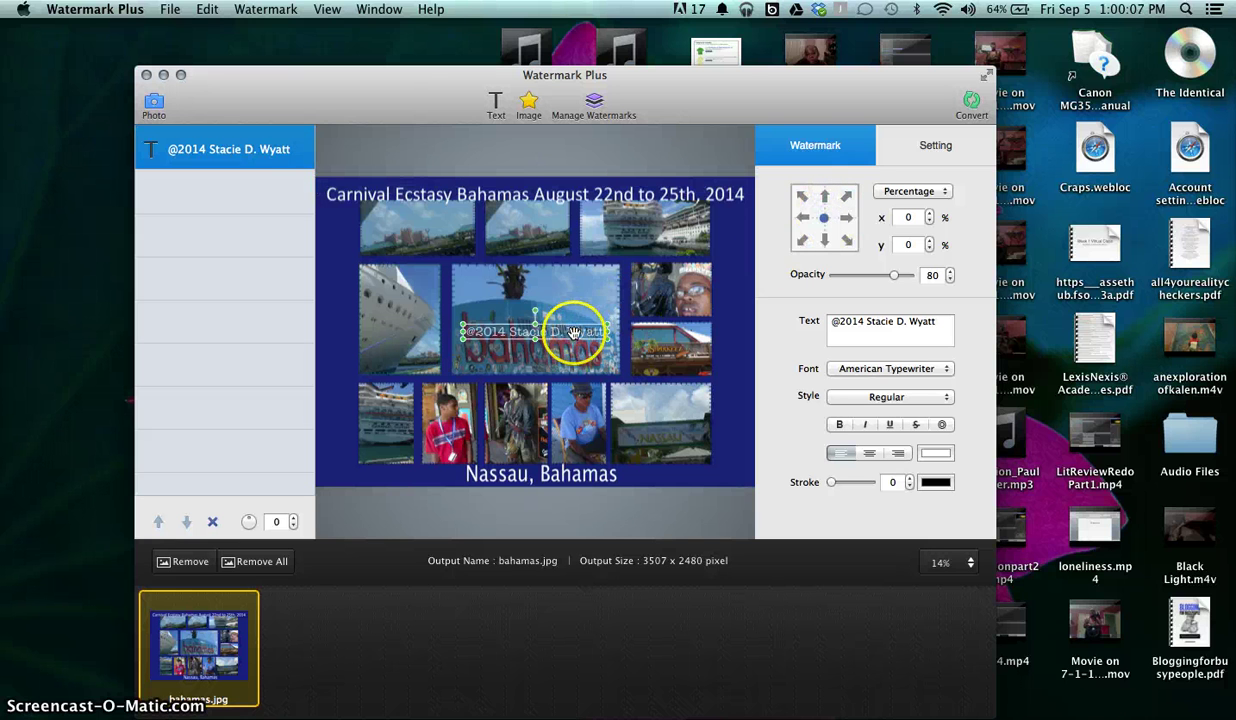
drag(573, 333, 576, 260)
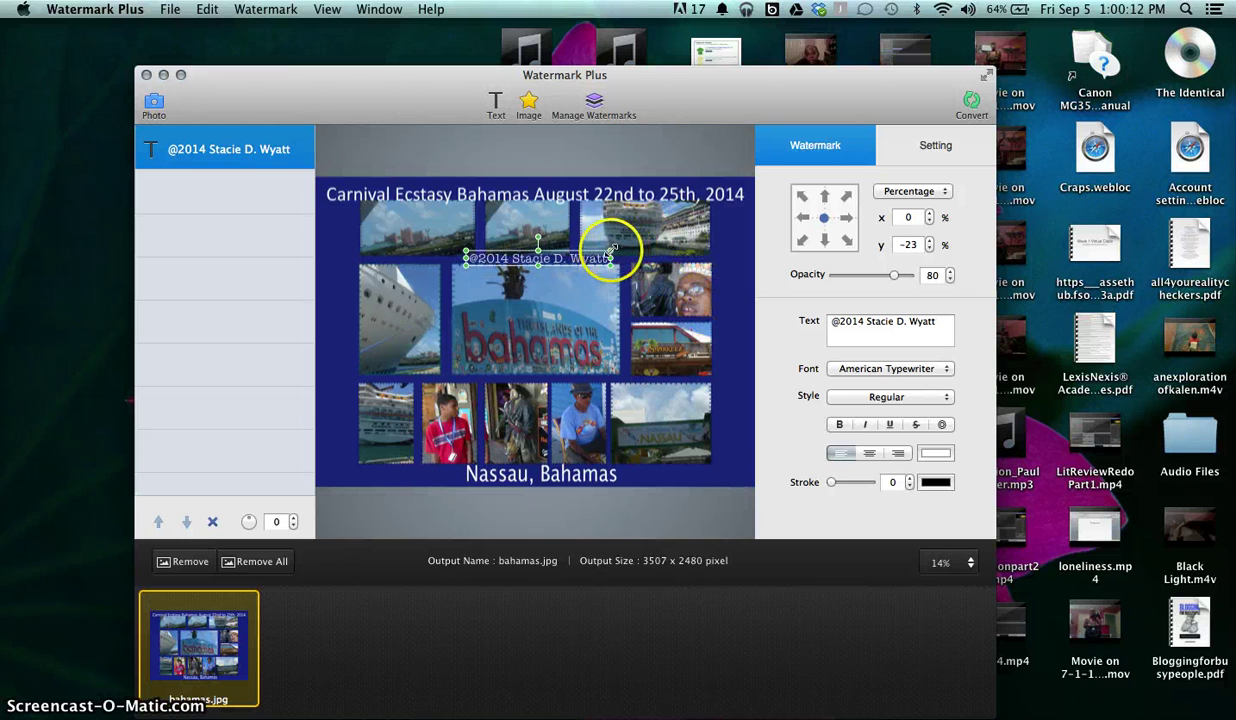
mouse_move(610, 257)
mouse_down()
mouse_move(588, 258)
mouse_move(623, 244)
mouse_up()
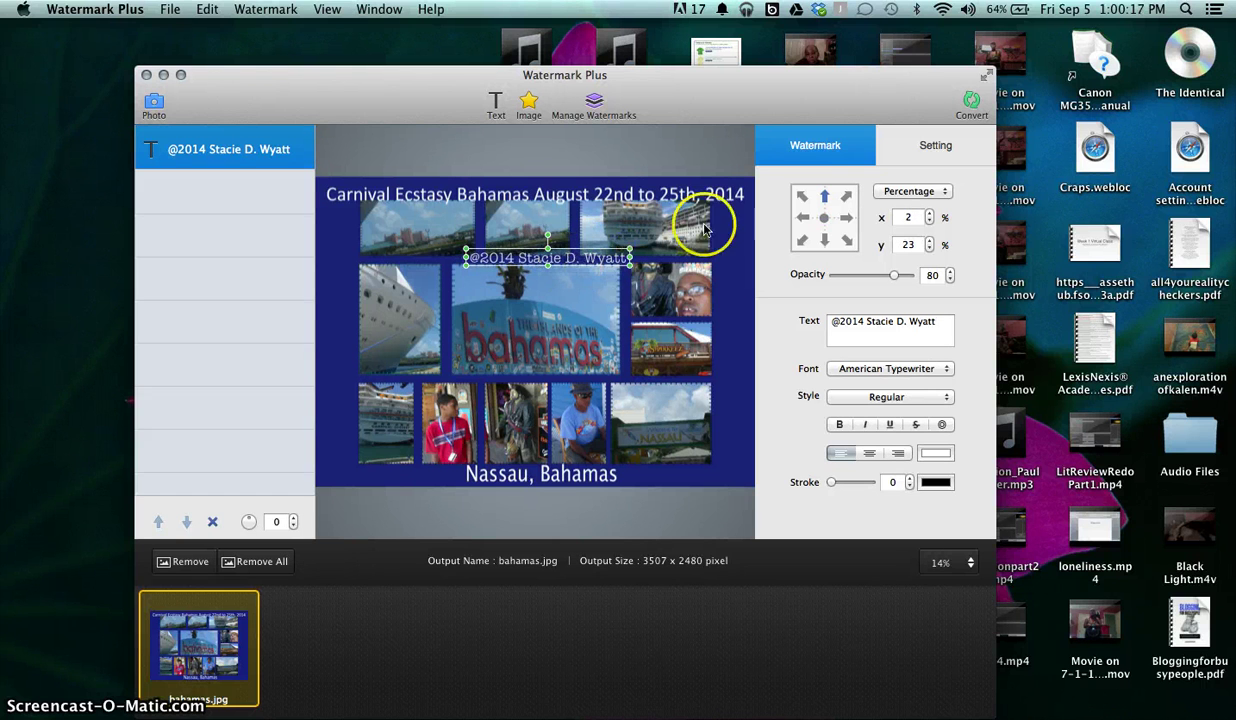
- Snap the text to bottom-left via the position grid and fit it into the corner
click(824, 217)
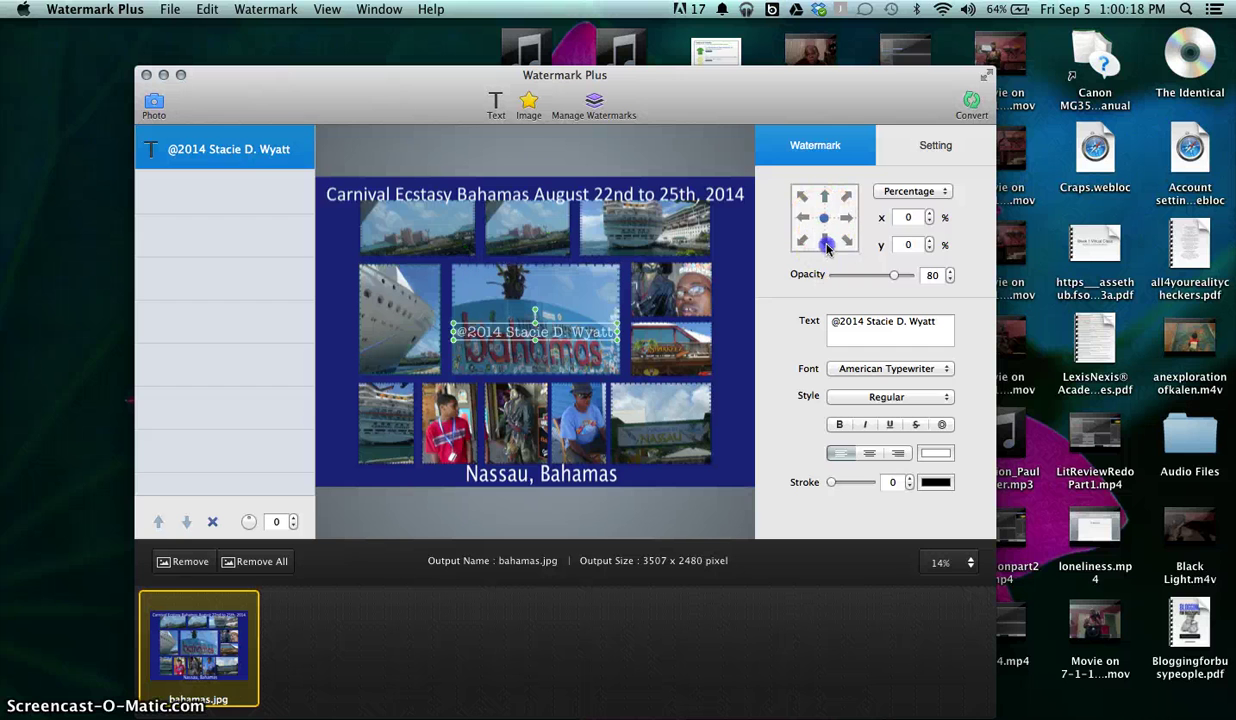
click(824, 240)
click(845, 240)
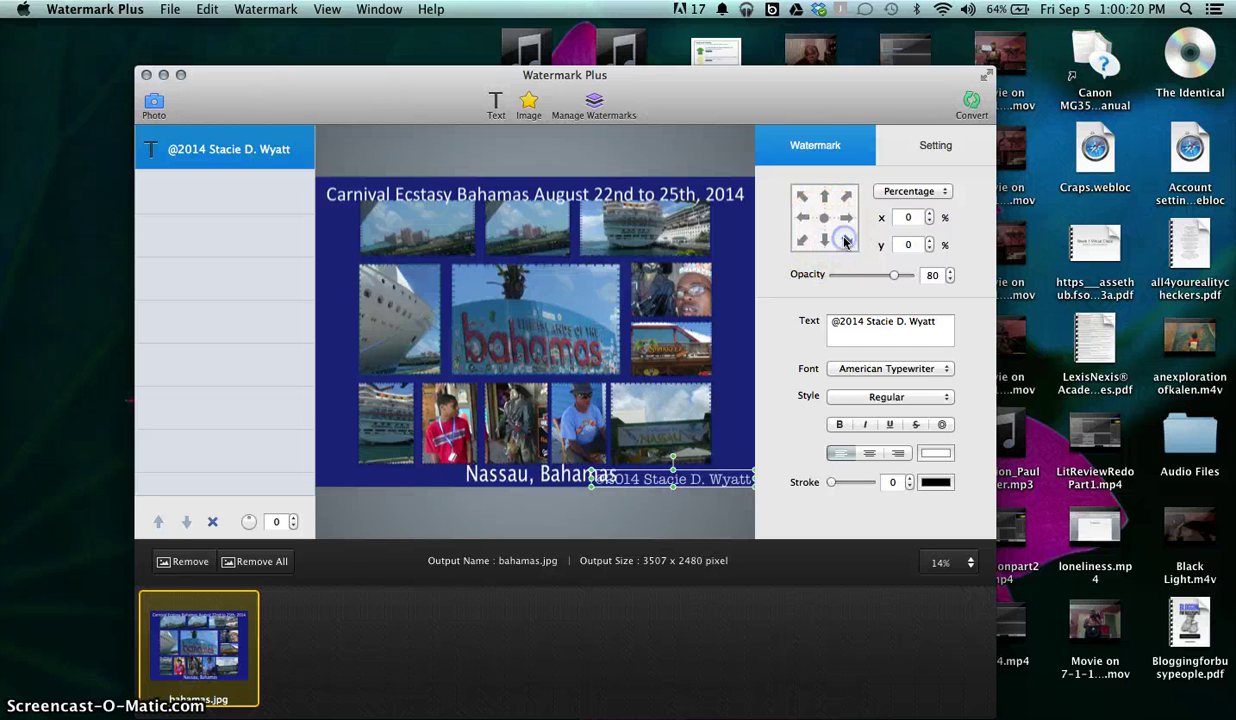
click(802, 240)
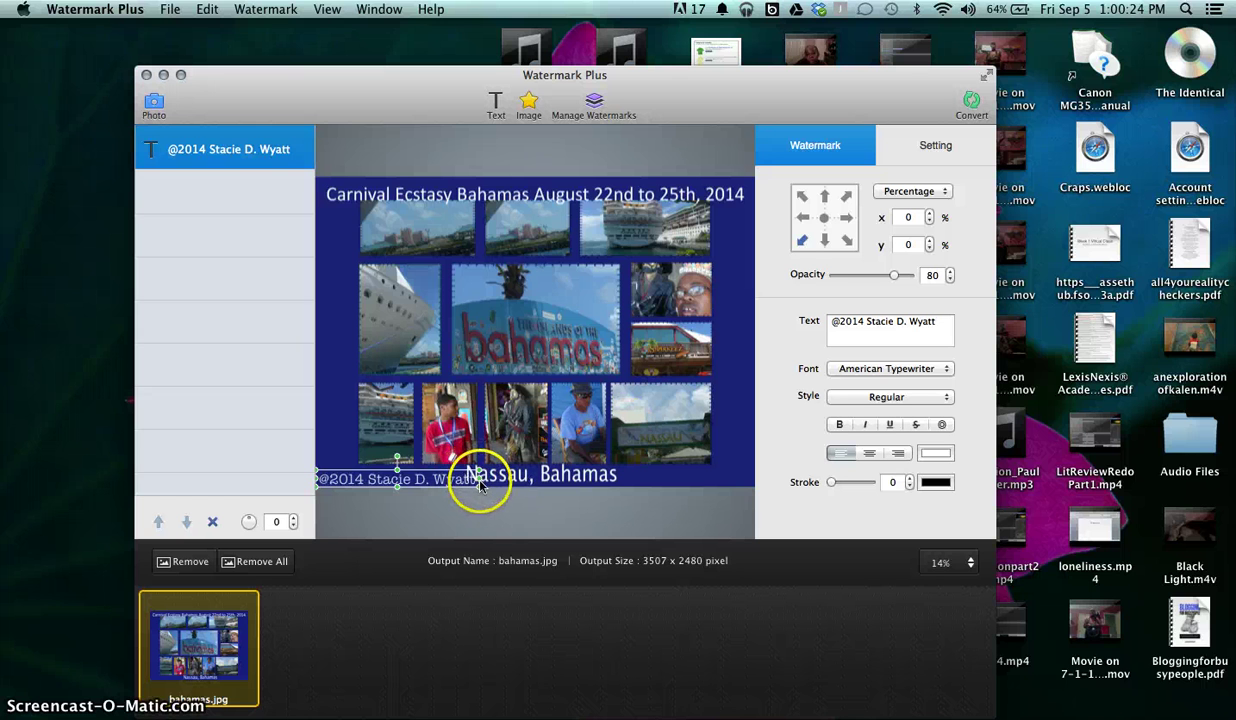
mouse_move(479, 484)
mouse_down()
mouse_move(461, 477)
mouse_move(620, 330)
mouse_up()
drag(421, 596, 426, 481)
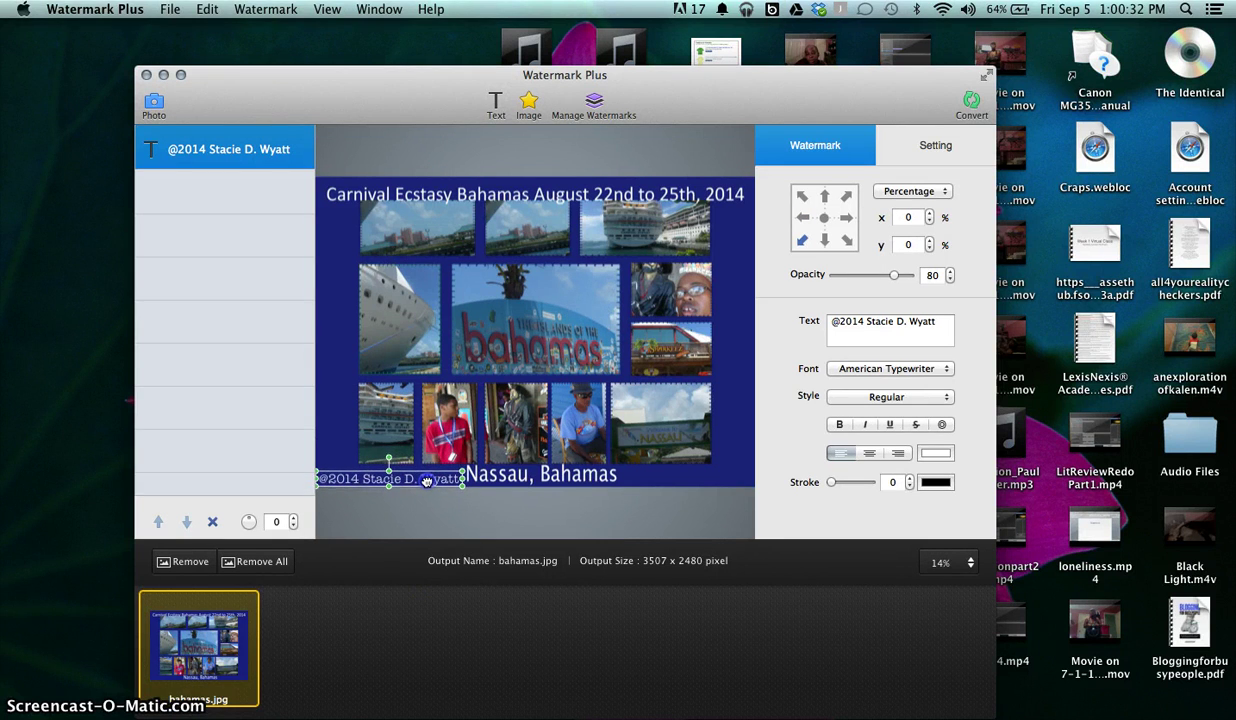
- Add the flourish sticker_26 image watermark at the collage's lower-left corner
click(436, 502)
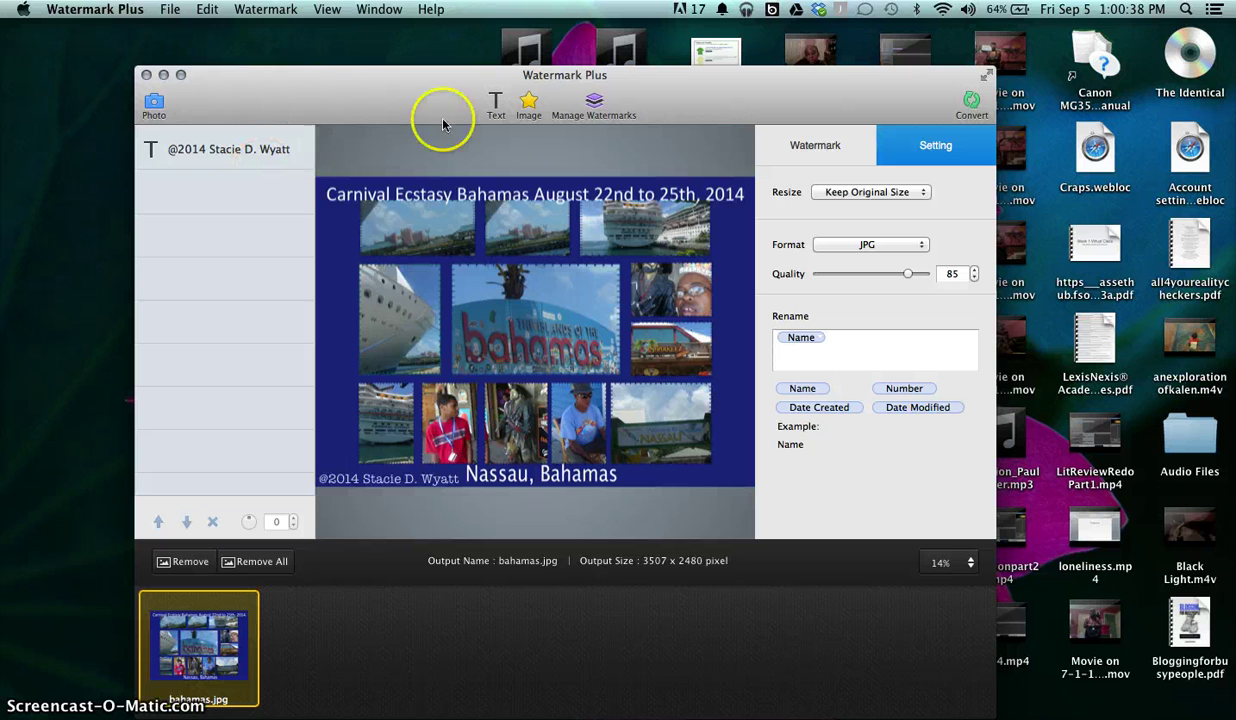
click(530, 104)
scroll(560, 300, down, 3)
scroll(559, 299, down, 5)
scroll(559, 300, down, 5)
scroll(559, 300, down, 3)
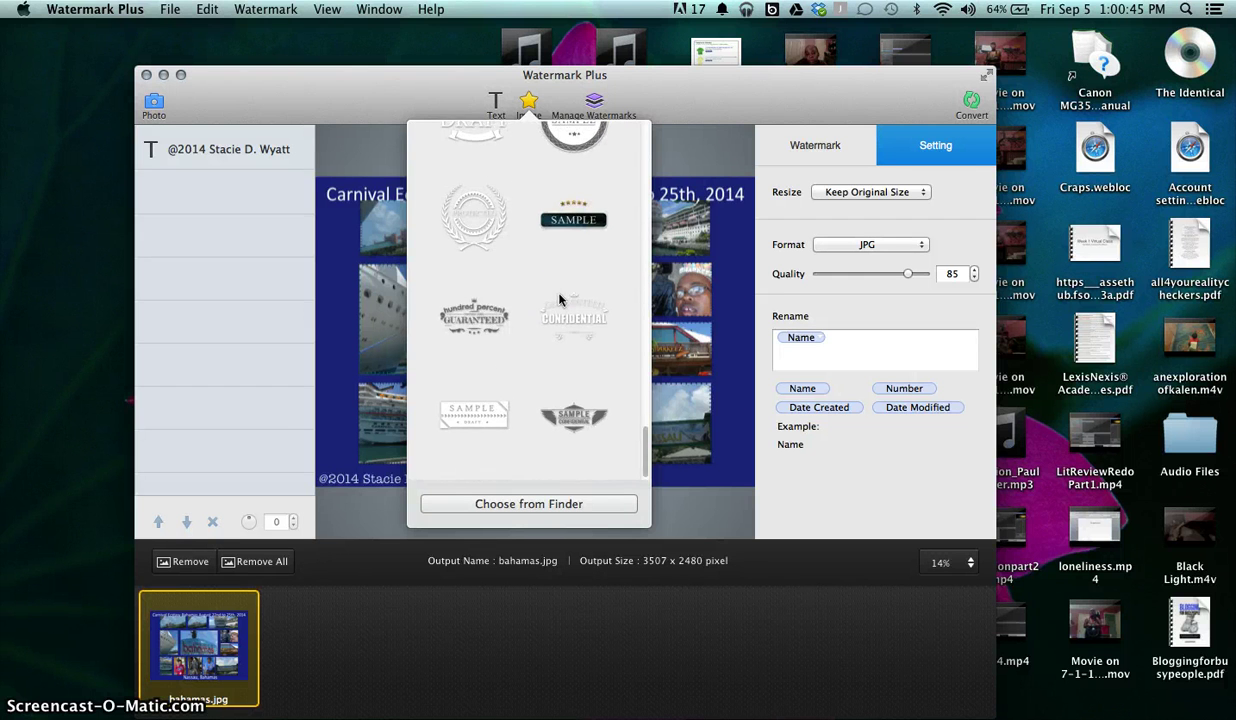
scroll(559, 299, up, 3)
scroll(559, 299, up, 2)
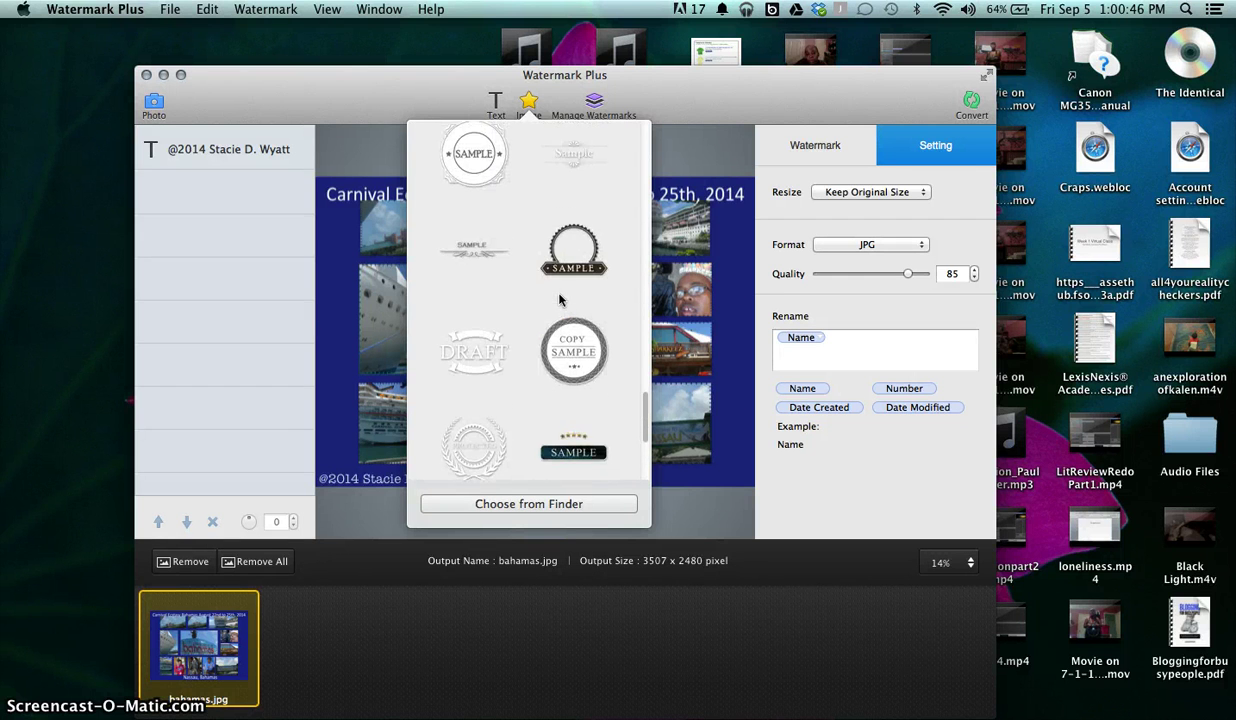
scroll(559, 299, up, 3)
scroll(559, 300, up, 2)
scroll(559, 300, up, 3)
scroll(559, 300, up, 3)
scroll(559, 300, up, 2)
scroll(559, 299, up, 3)
scroll(559, 299, up, 2)
scroll(559, 299, up, 1)
drag(559, 300, 389, 399)
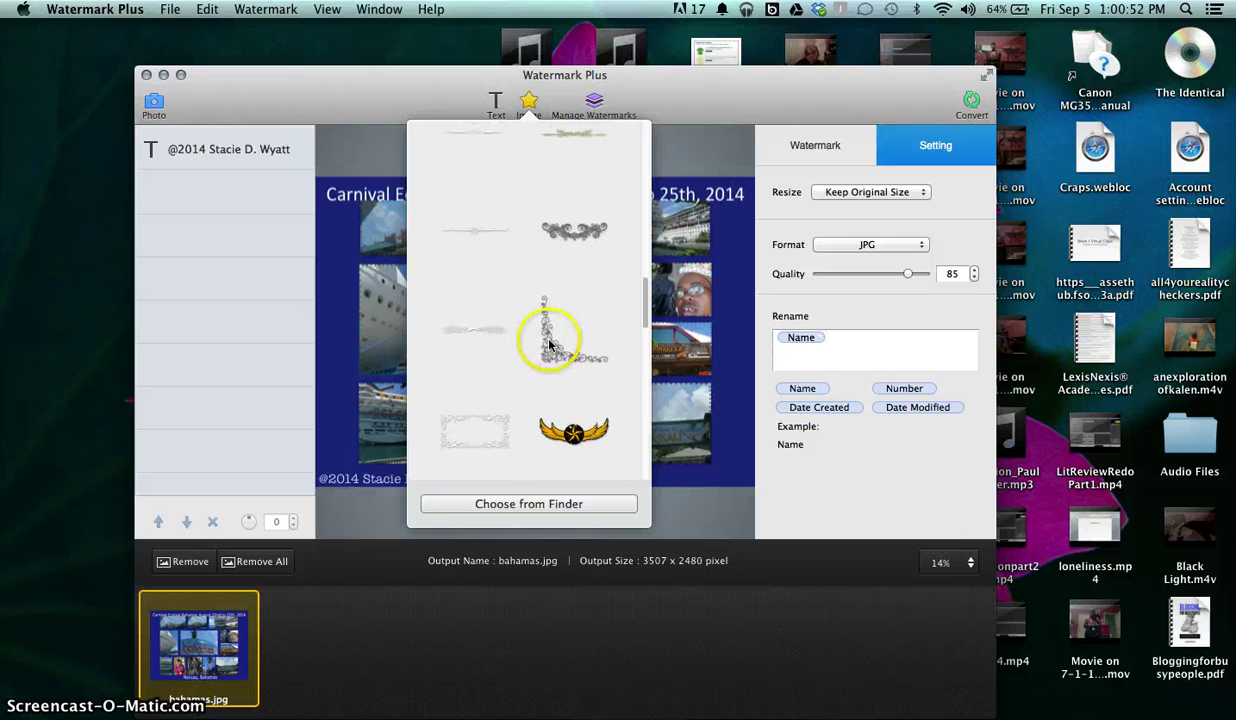
mouse_move(497, 355)
mouse_down()
mouse_move(350, 433)
mouse_move(654, 428)
mouse_move(482, 279)
mouse_move(330, 465)
mouse_up()
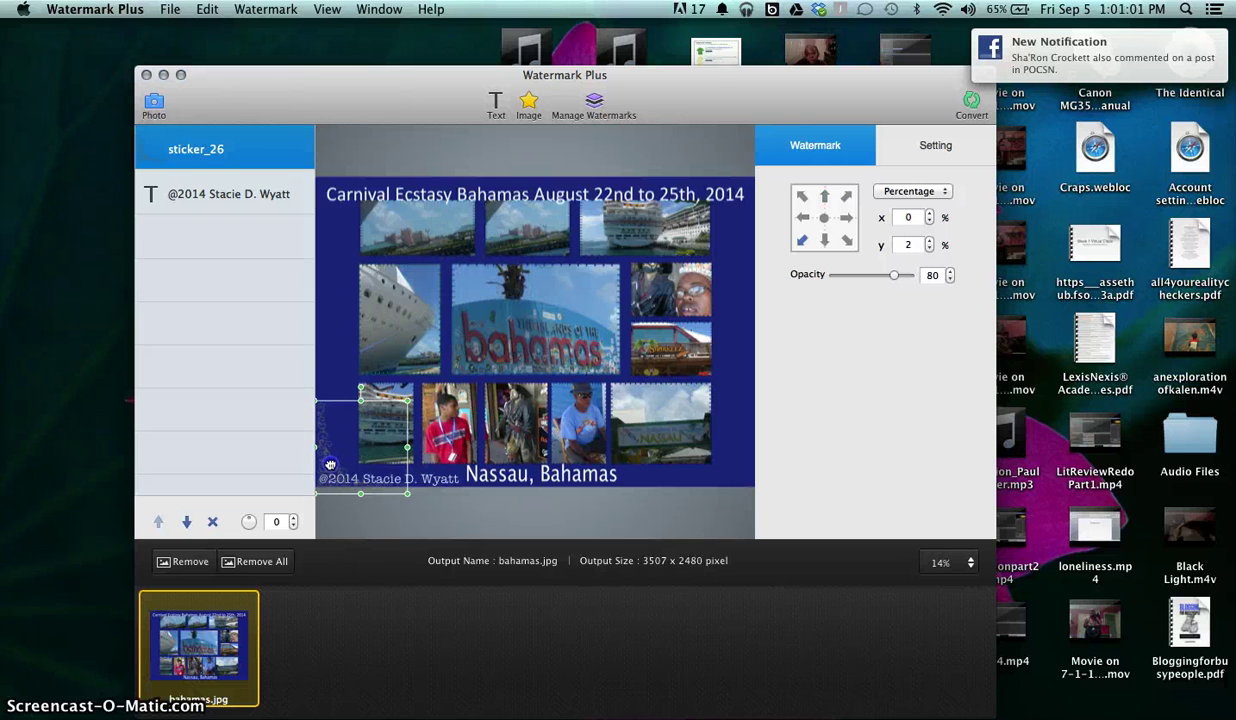
- Nudge the sticker and copyright text into place near the lower-left corner
drag(330, 465, 329, 460)
drag(441, 481, 469, 471)
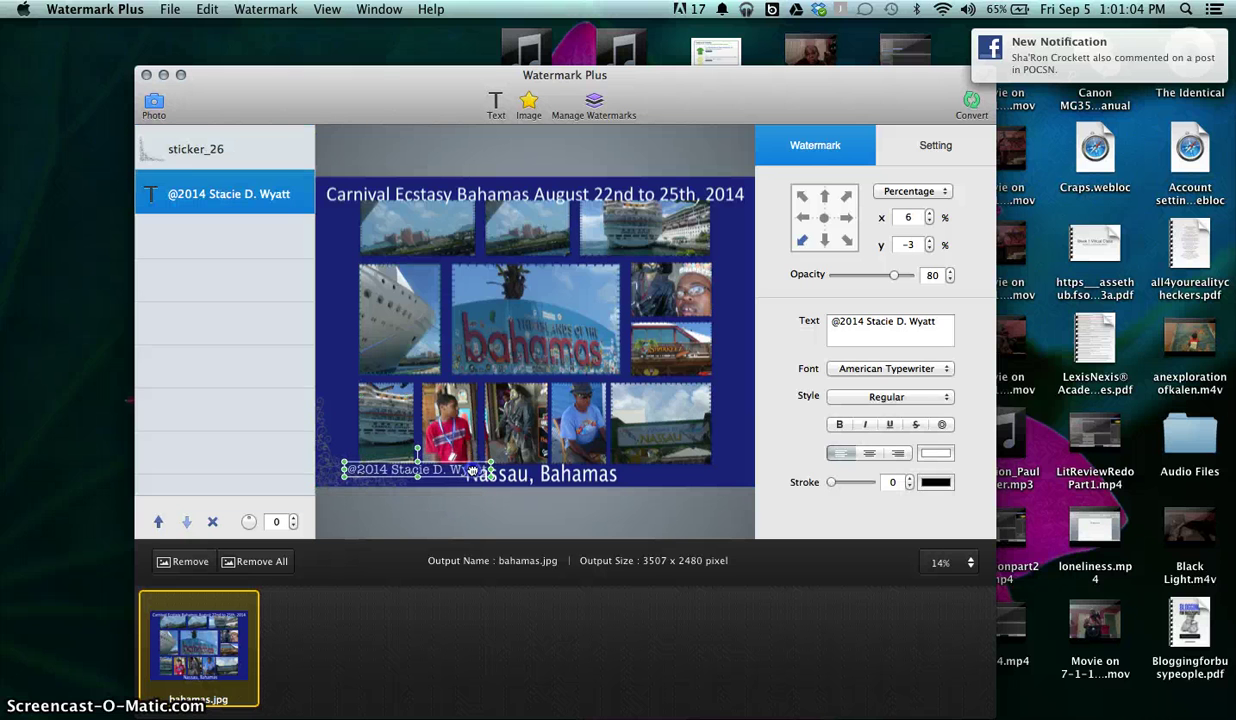
drag(469, 471, 466, 471)
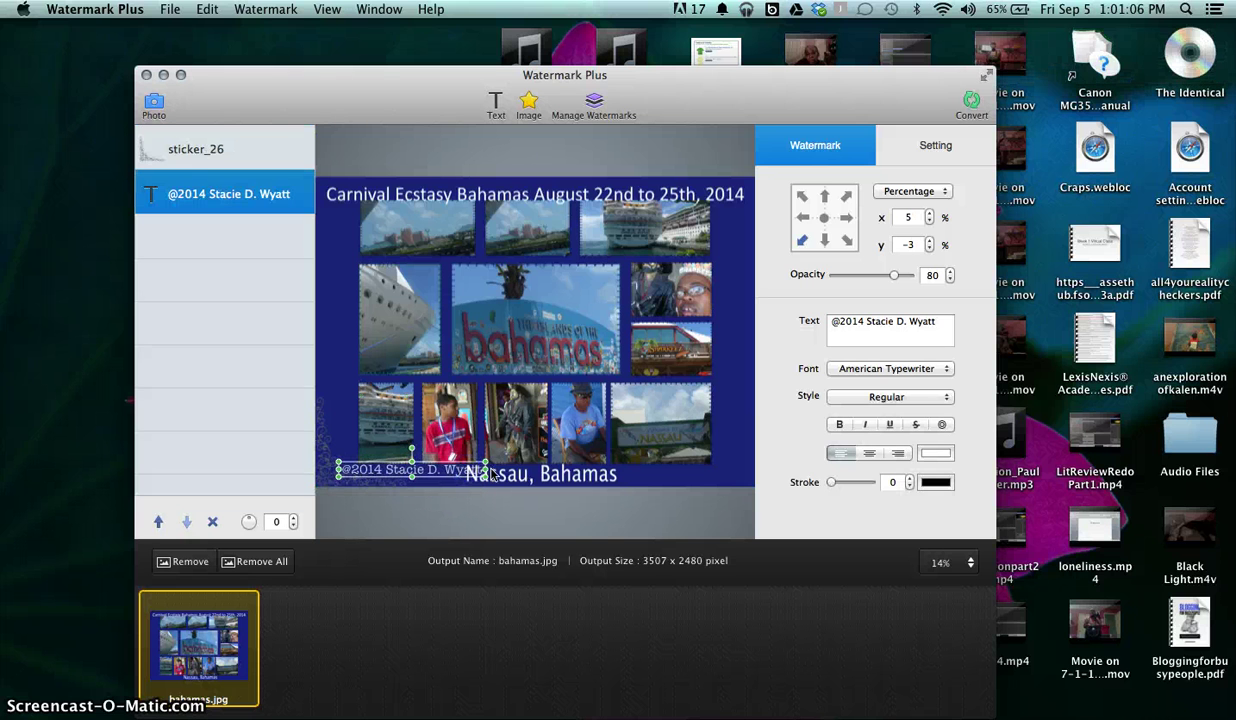
click(482, 472)
drag(482, 472, 459, 473)
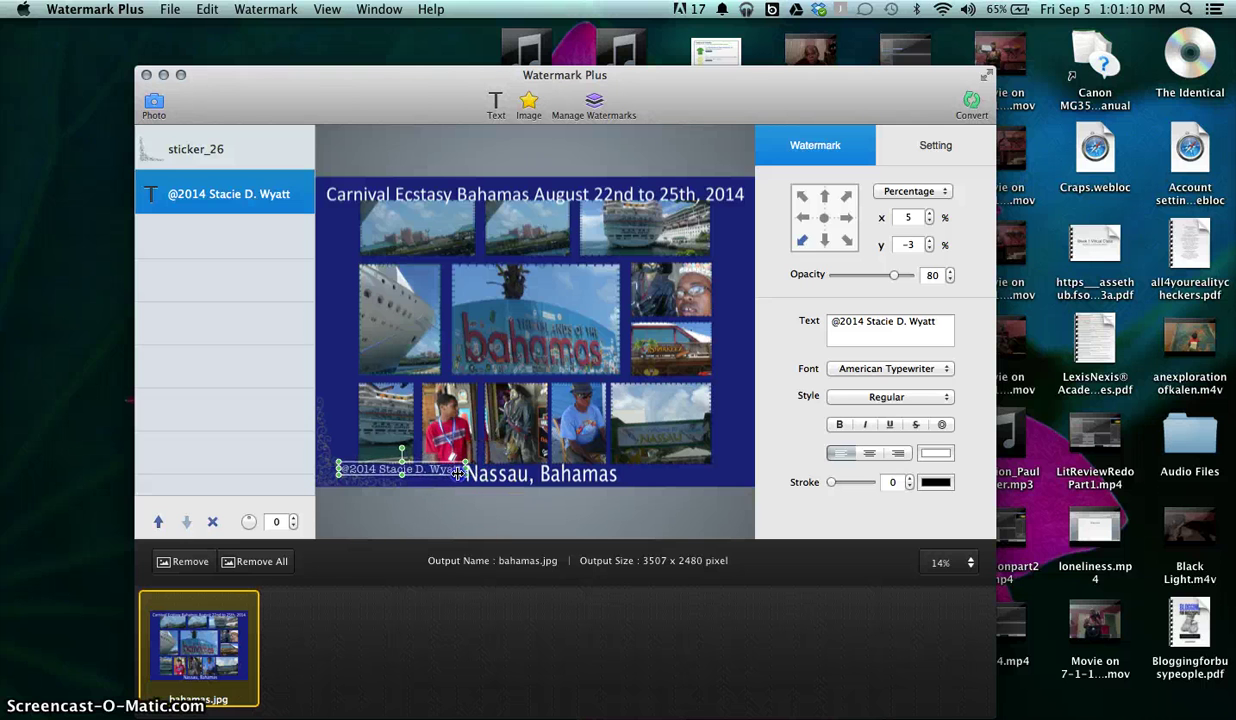
click(580, 469)
click(378, 482)
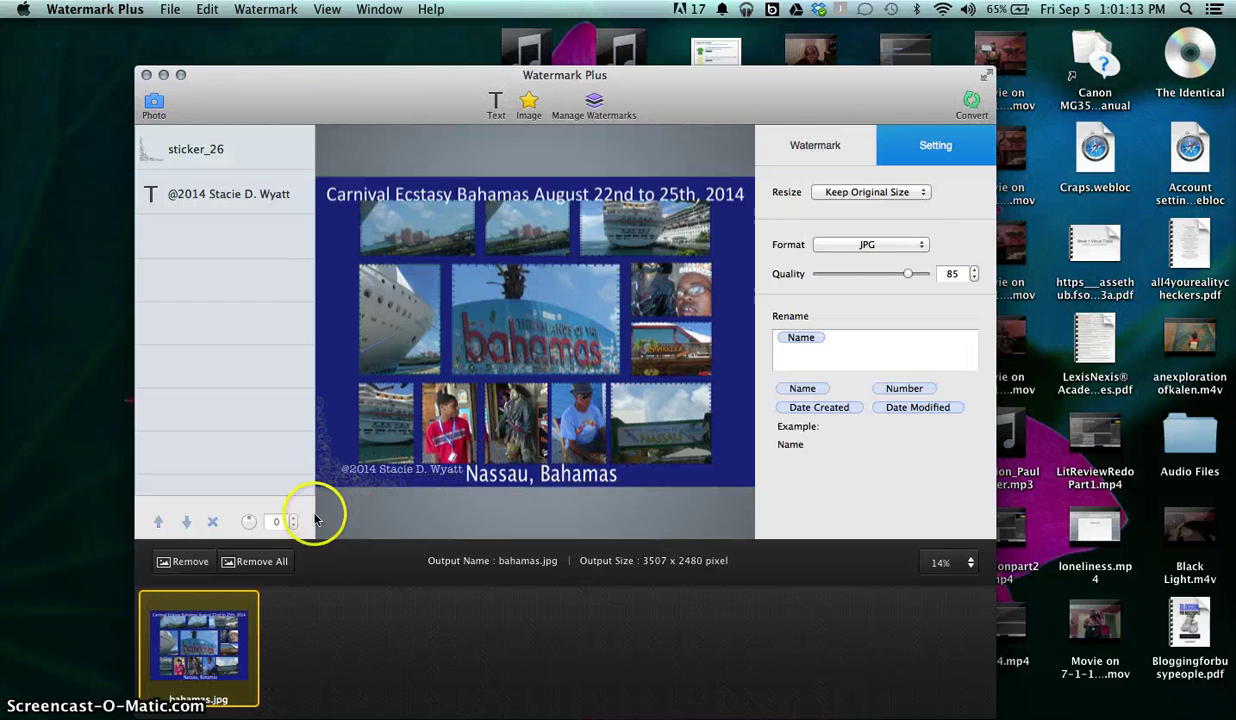
click(336, 474)
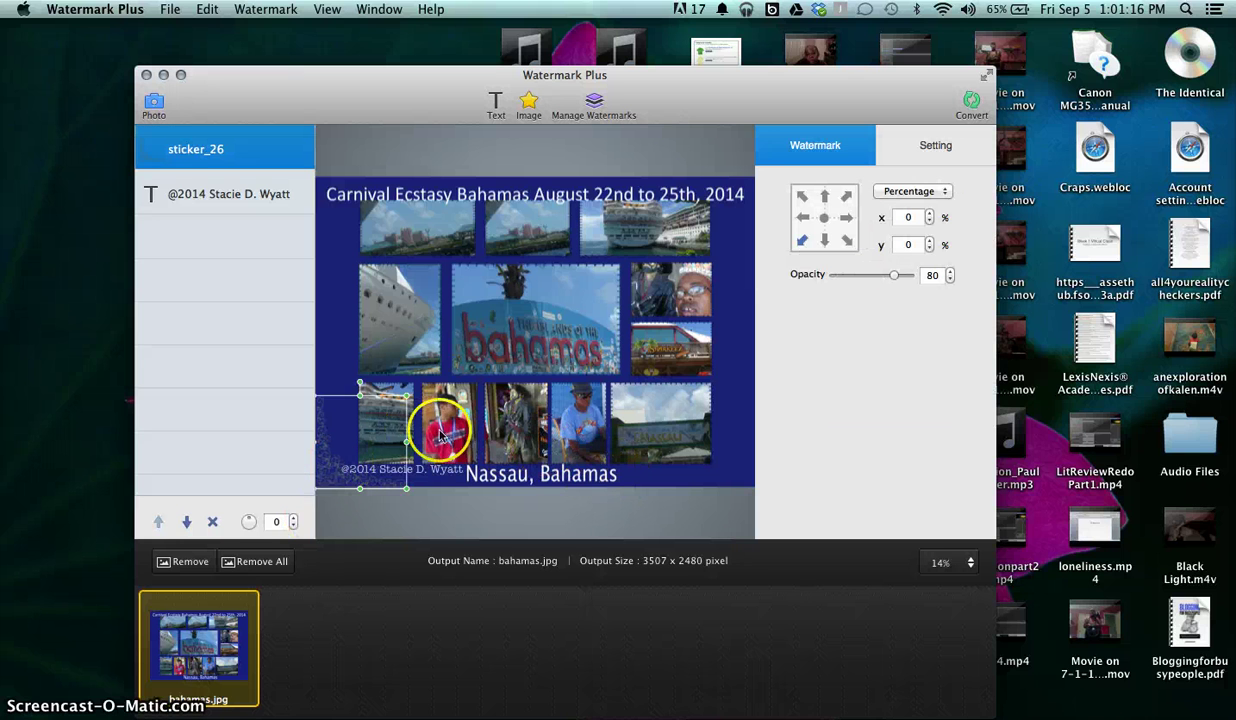
click(420, 474)
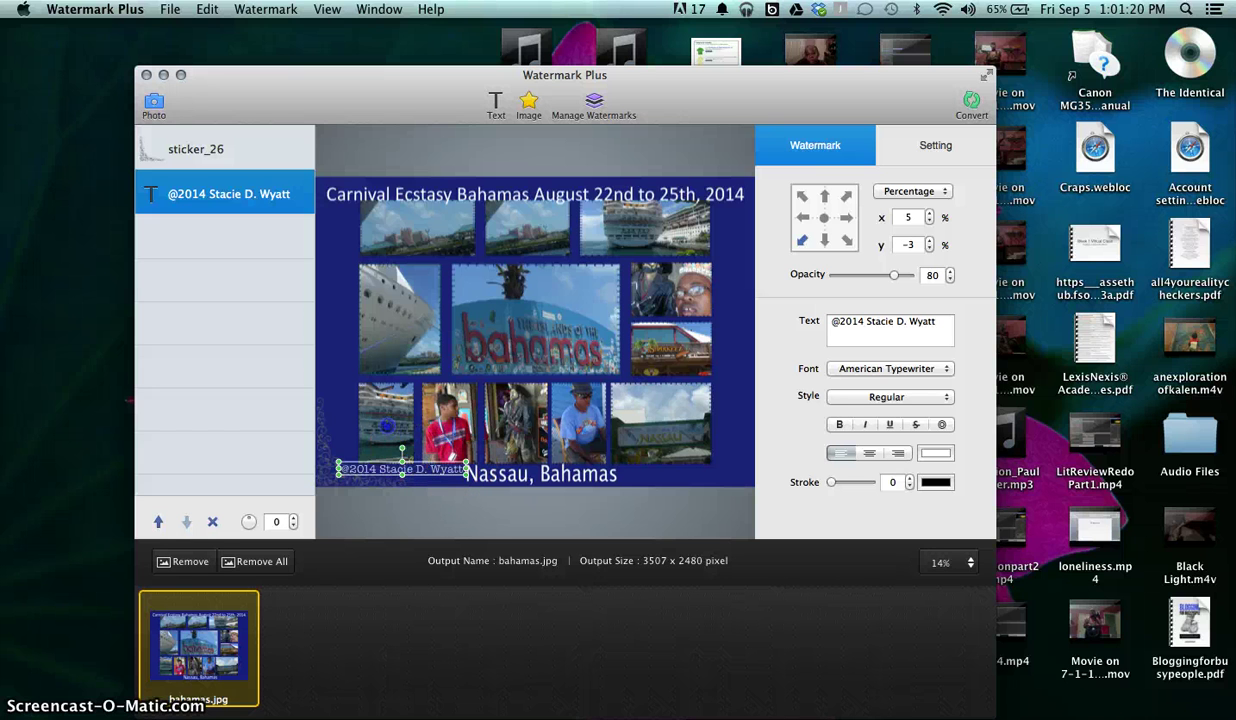
- Rotate the copyright text vertical (270°) and set it on the left edge above the sticker
drag(372, 428, 344, 467)
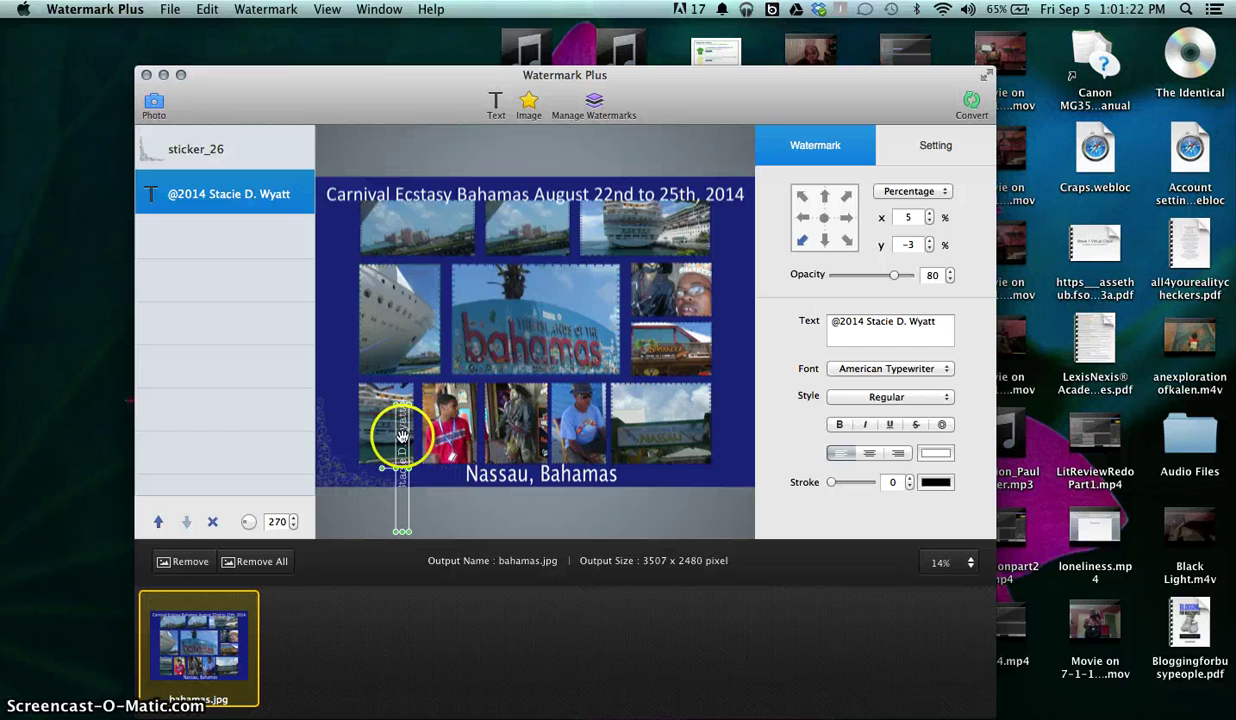
drag(401, 437, 405, 440)
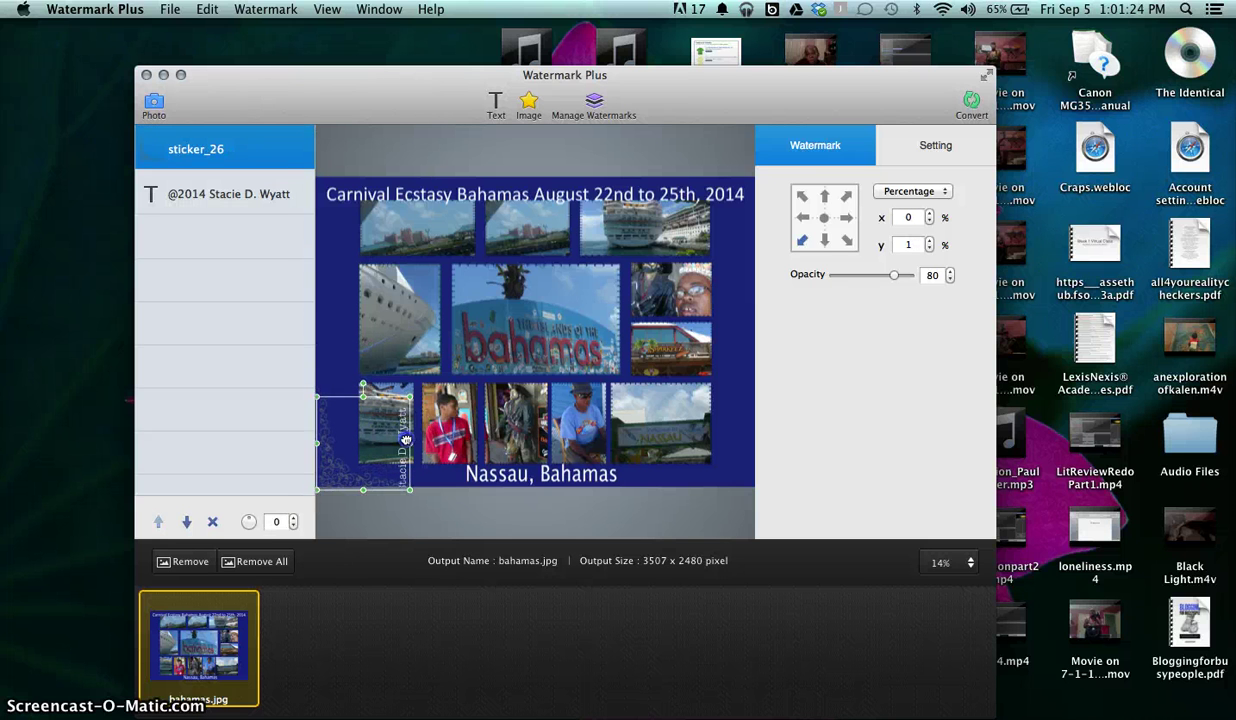
click(447, 487)
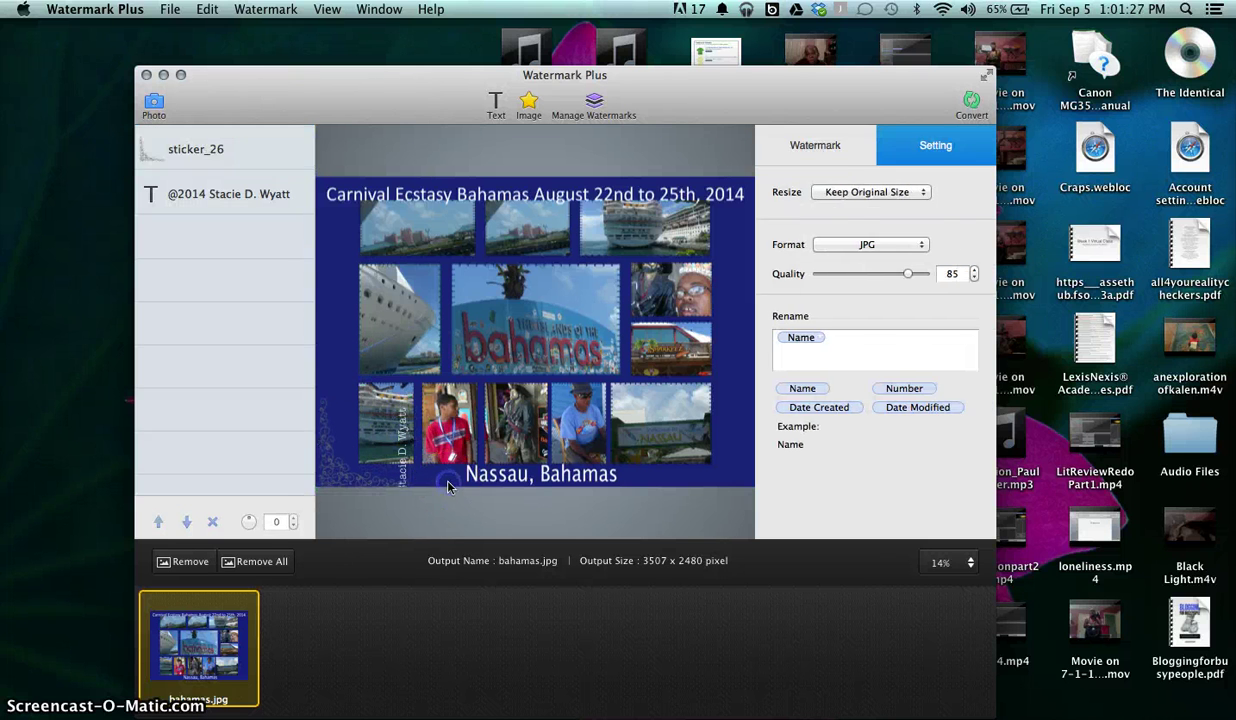
click(390, 455)
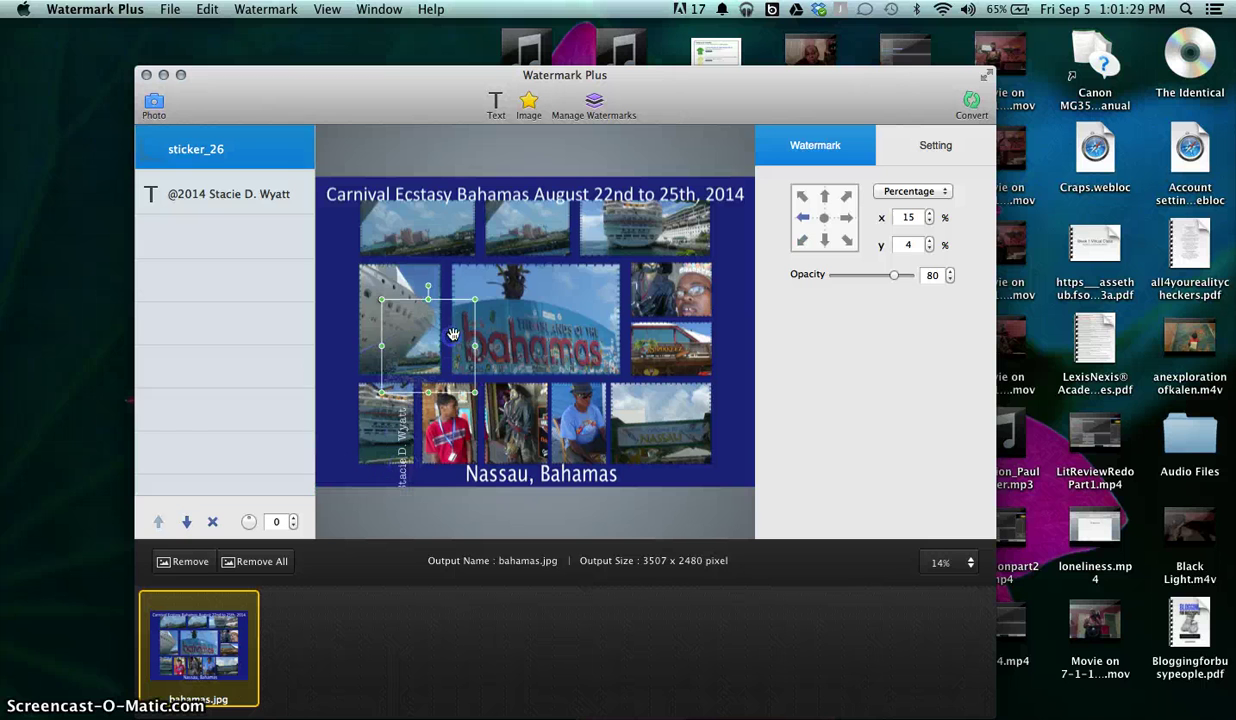
mouse_move(331, 455)
mouse_down()
mouse_move(357, 357)
mouse_move(326, 343)
mouse_up()
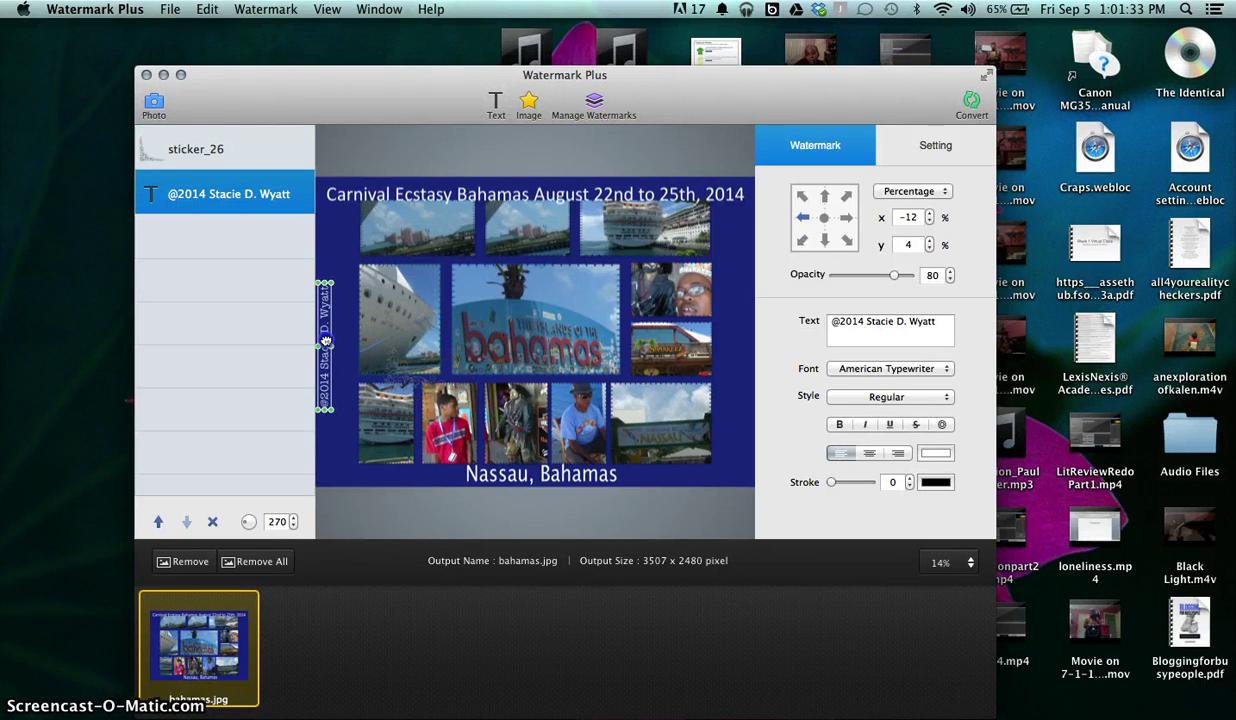
click(344, 462)
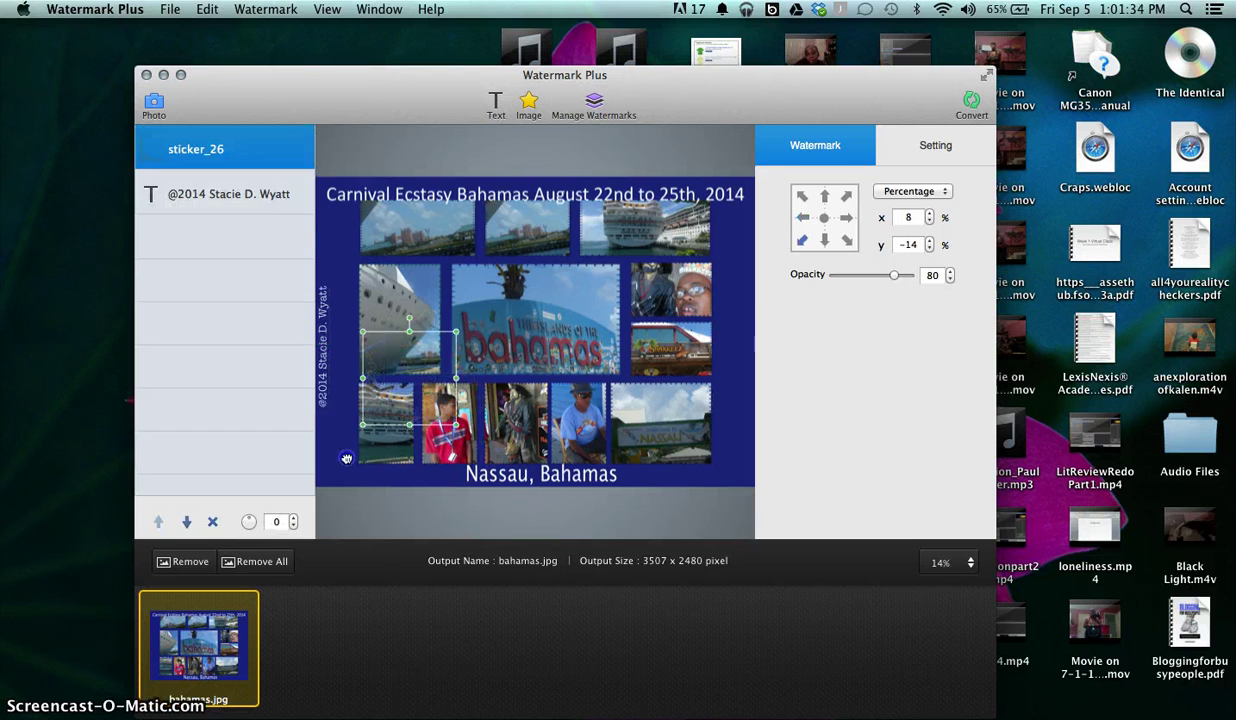
drag(344, 462, 336, 466)
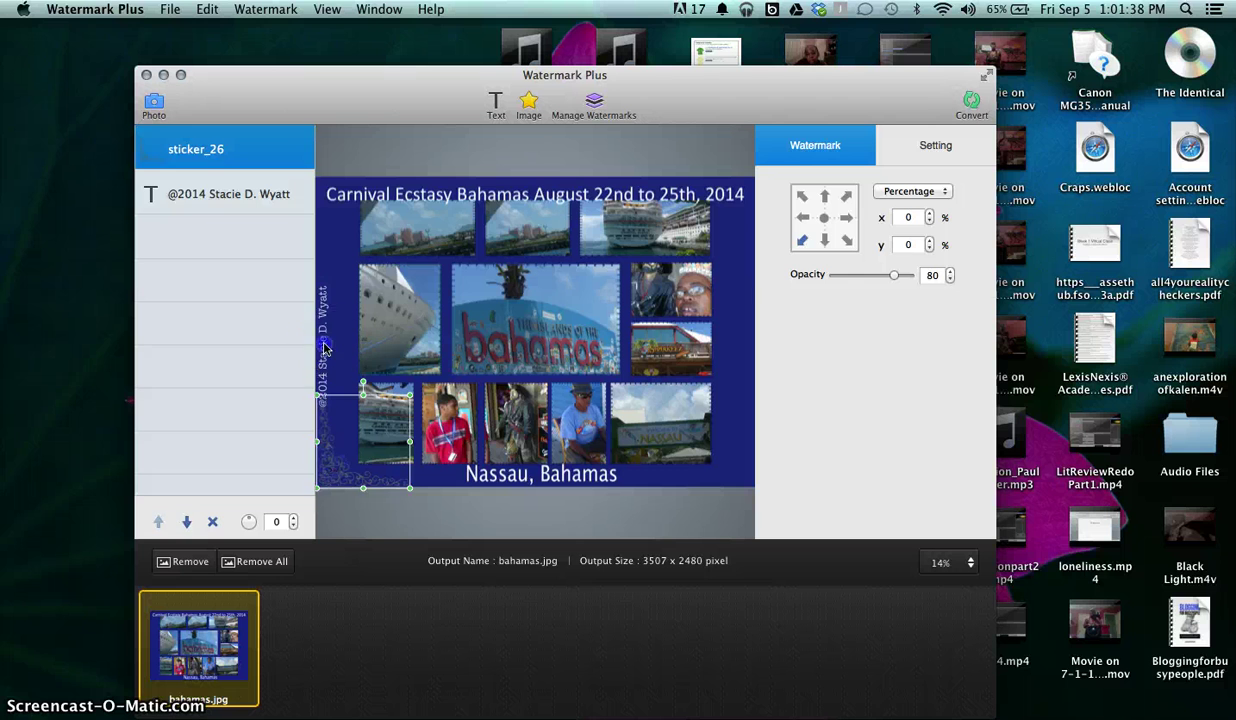
drag(333, 349, 347, 381)
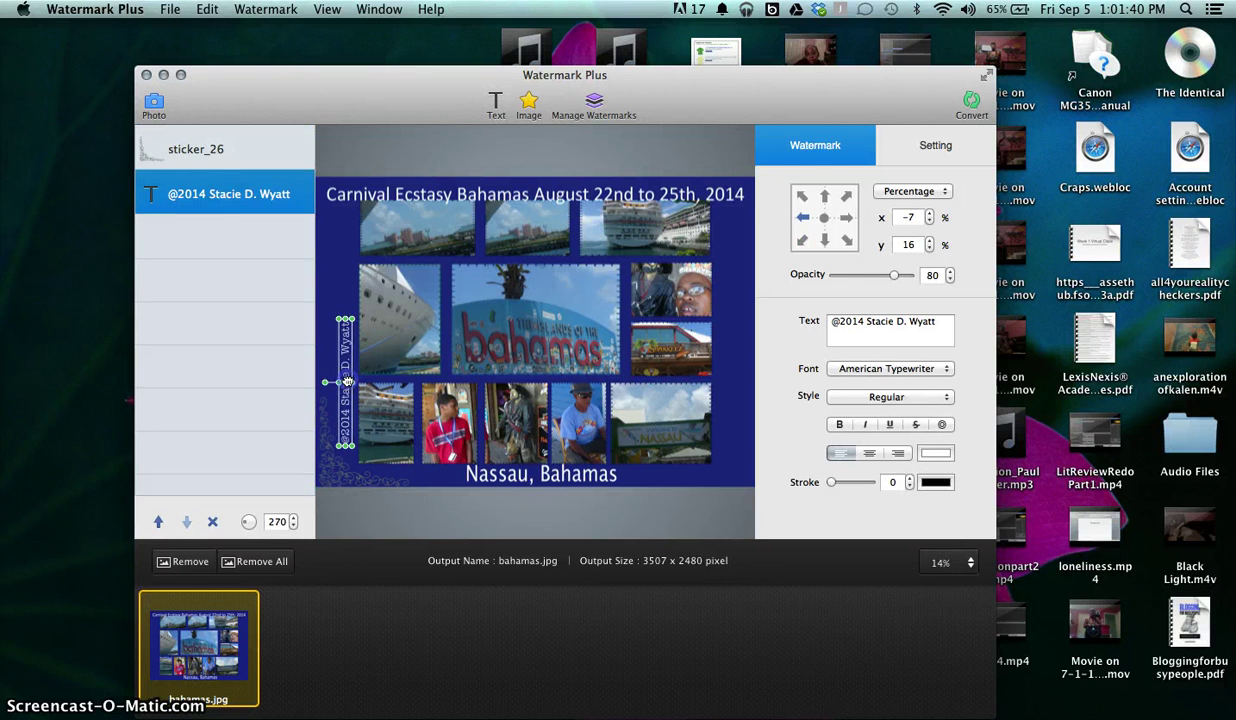
click(344, 306)
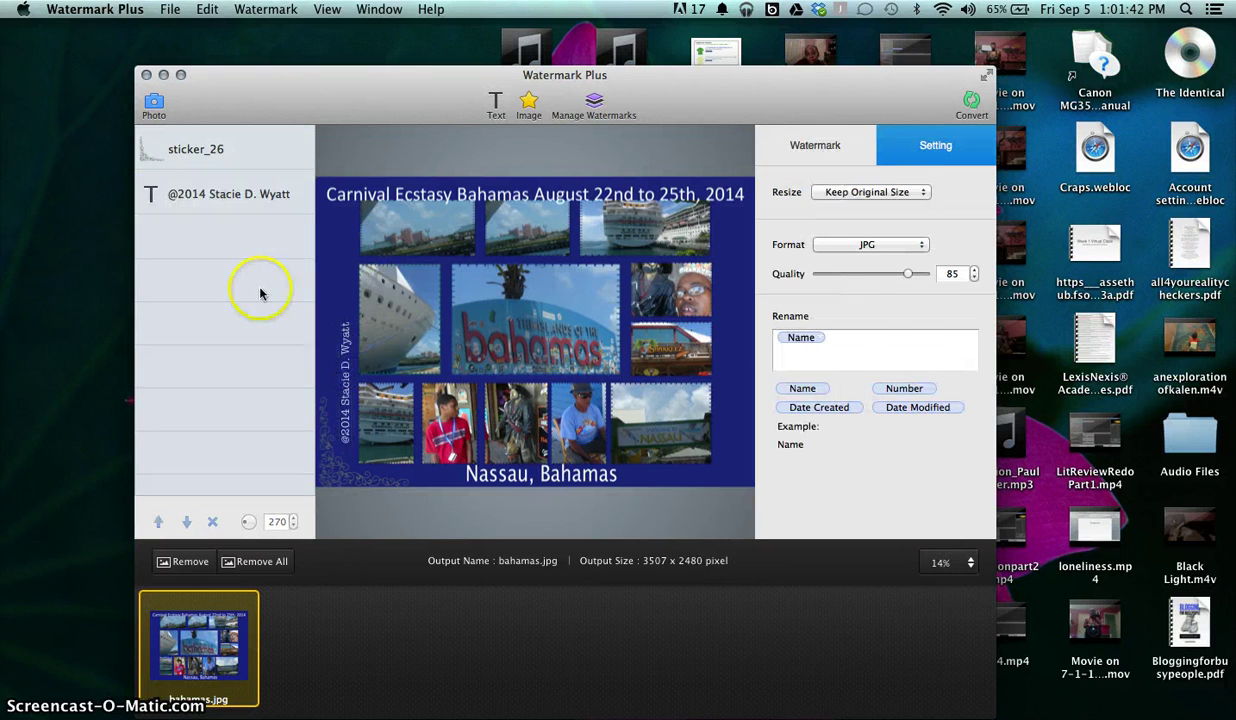
click(495, 103)
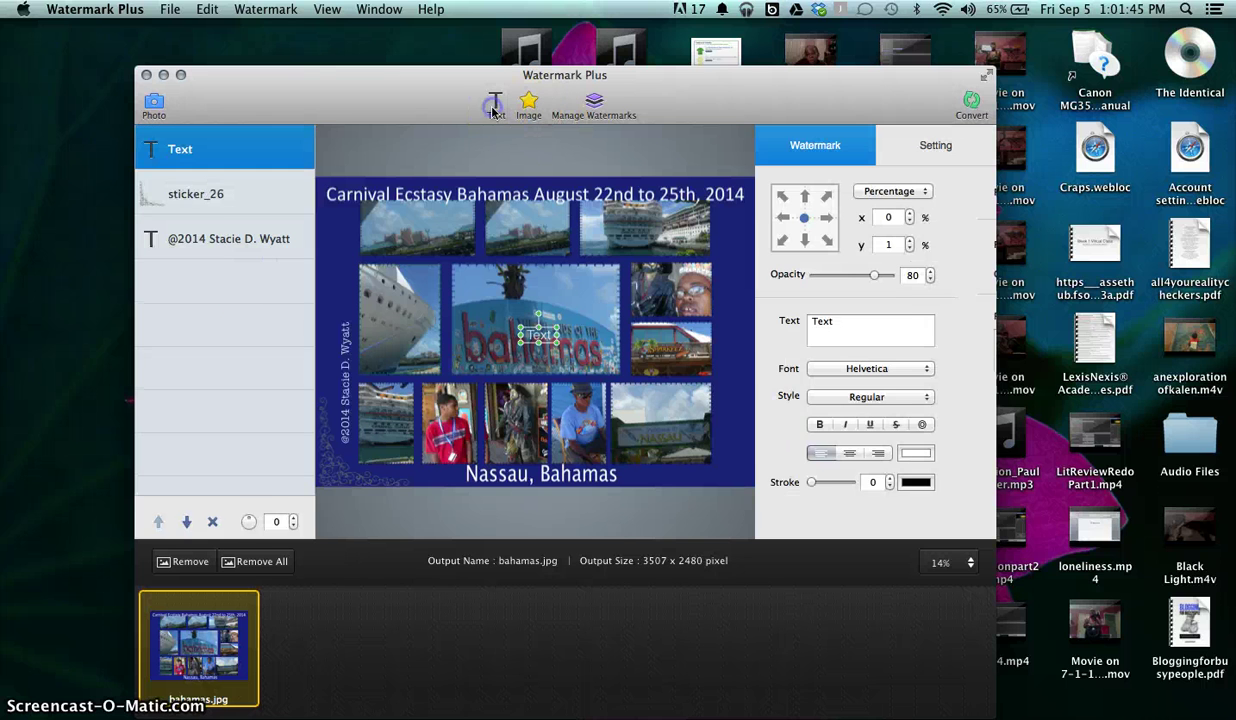
drag(858, 319, 815, 328)
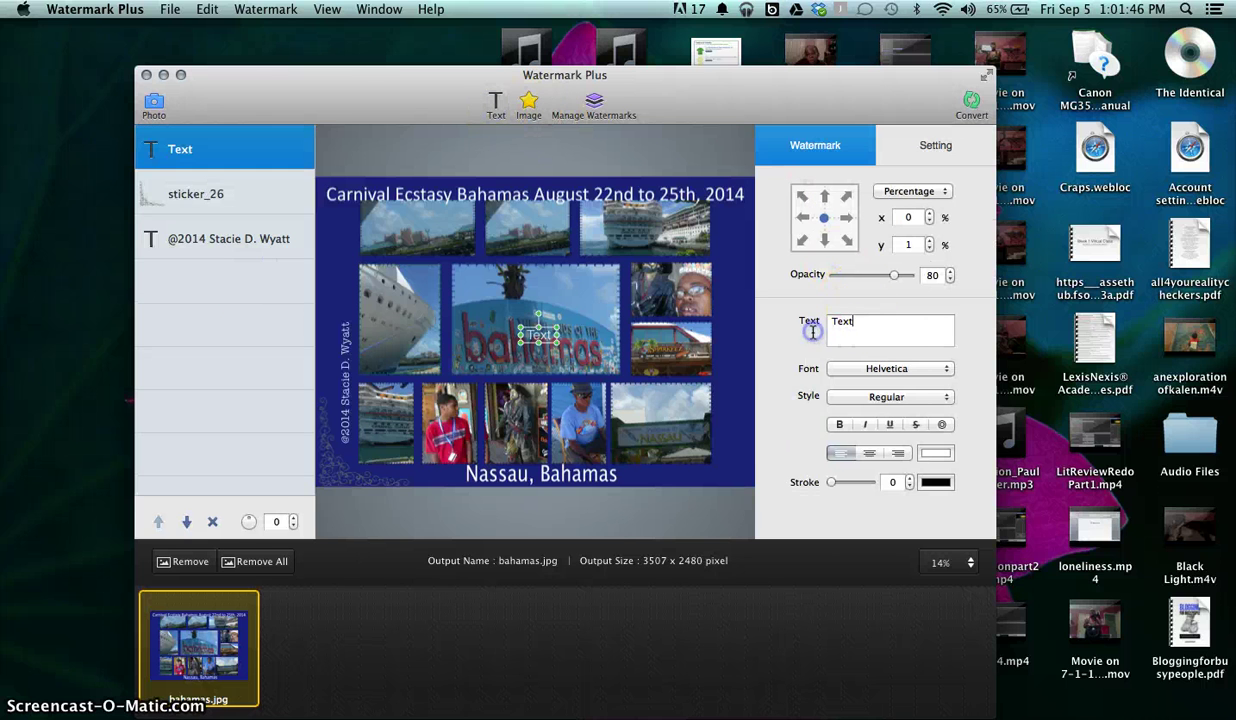
key(BackSpace)
key(BackSpace)
text(@2014 Stacie D. Wyatt/P)
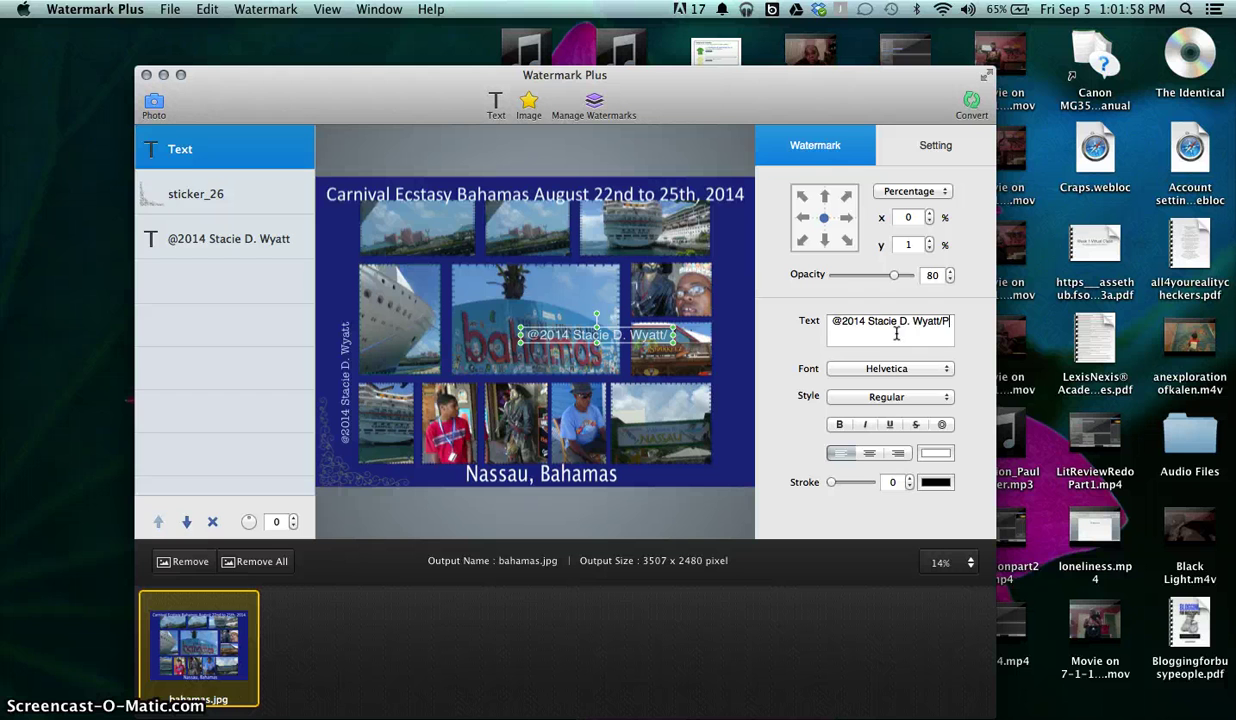
text(erspe)
key(BackSpace)
key(BackSpace)
key(BackSpace)
text(fect Chaos)
key(Return)
click(873, 297)
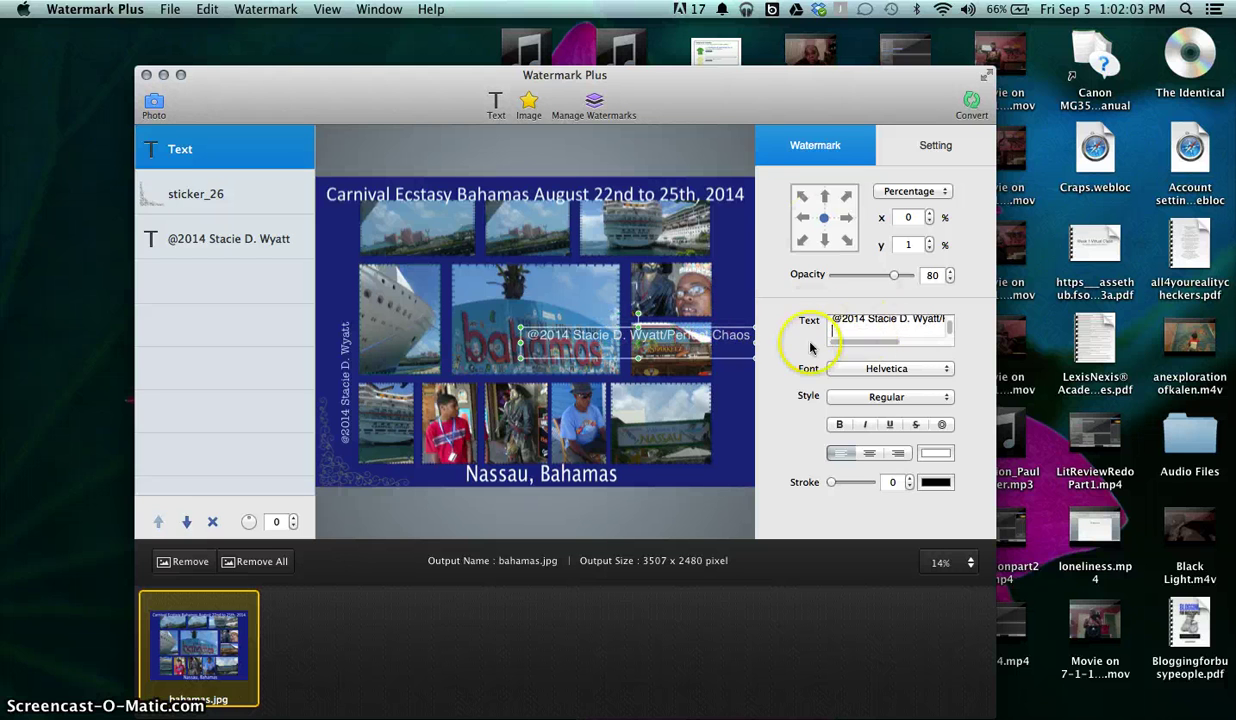
mouse_move(613, 345)
mouse_down()
mouse_move(284, 366)
mouse_move(215, 289)
mouse_up()
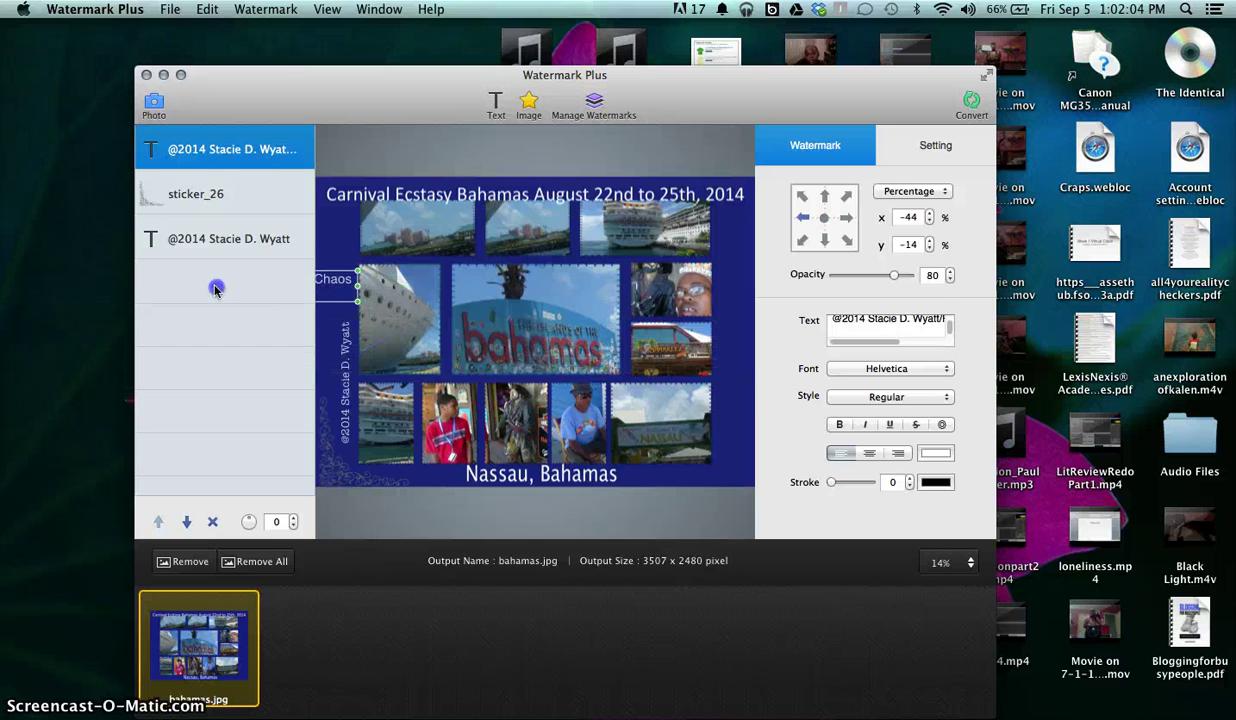
key(BackSpace)
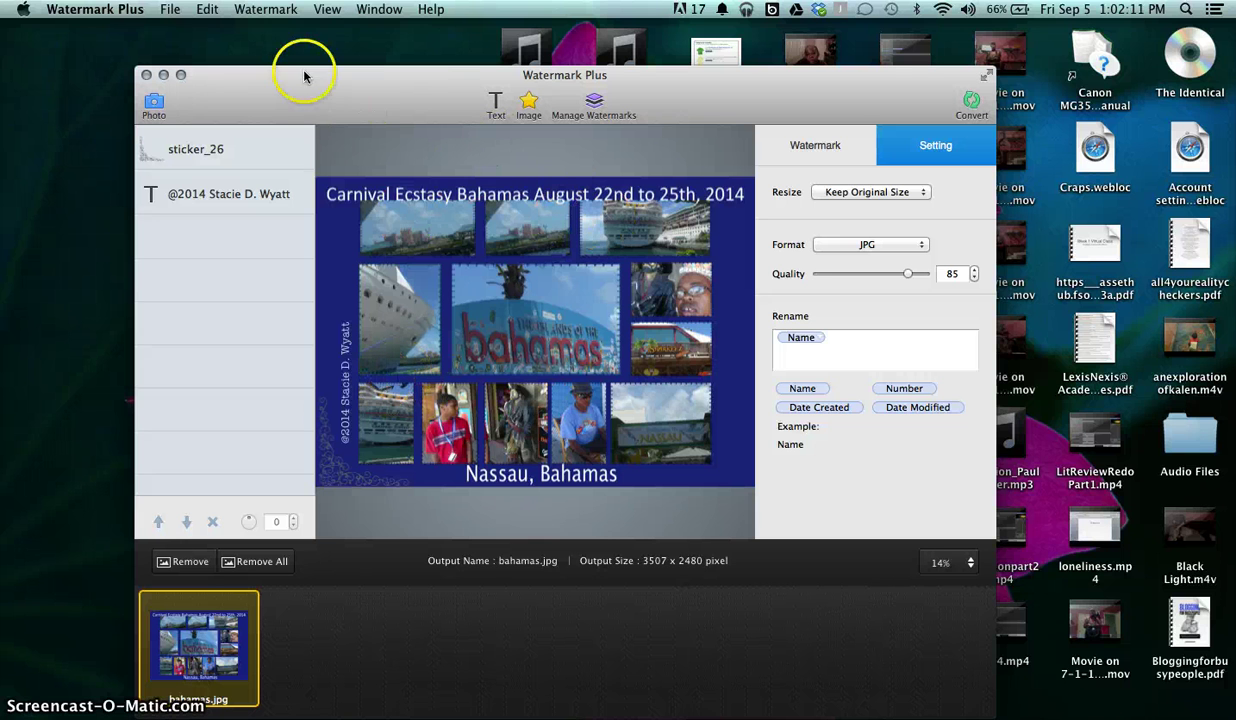
- Hide the watermark list and move the vertical copyright text higher up the left edge
click(596, 108)
click(594, 101)
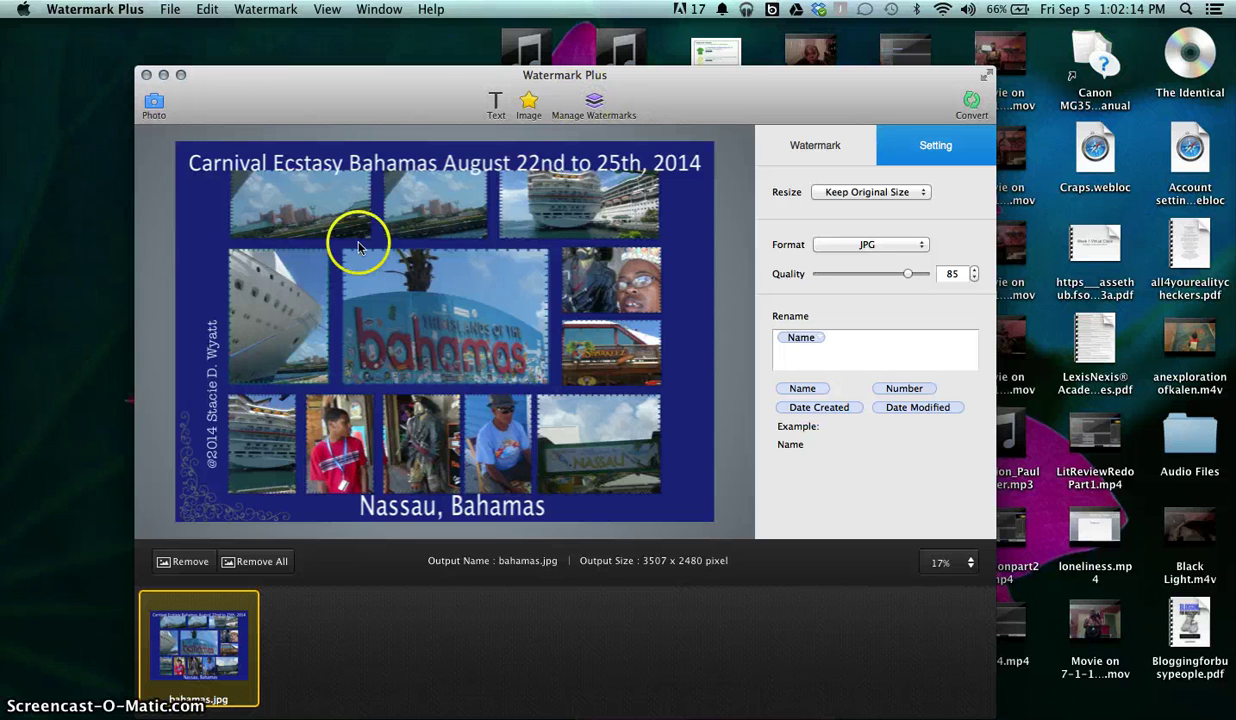
click(190, 456)
mouse_move(193, 462)
mouse_down()
mouse_move(190, 427)
mouse_move(230, 410)
mouse_move(237, 288)
mouse_move(172, 377)
mouse_move(177, 364)
mouse_up()
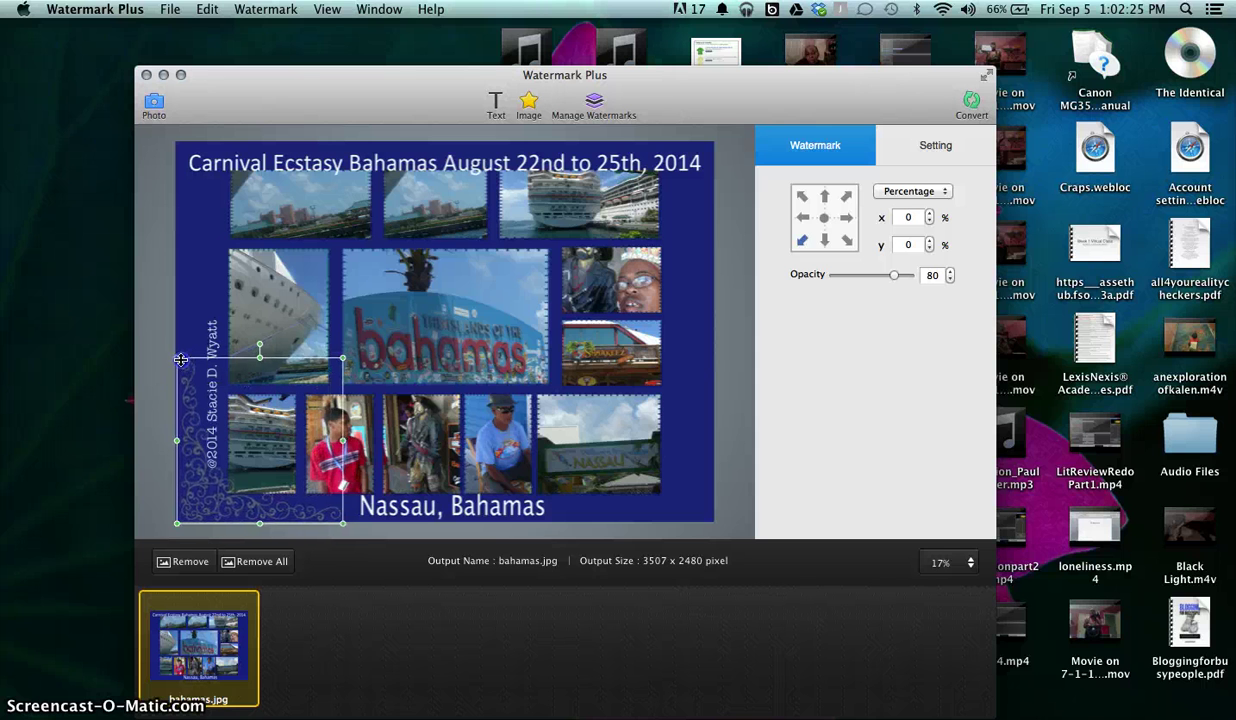
drag(213, 338, 221, 240)
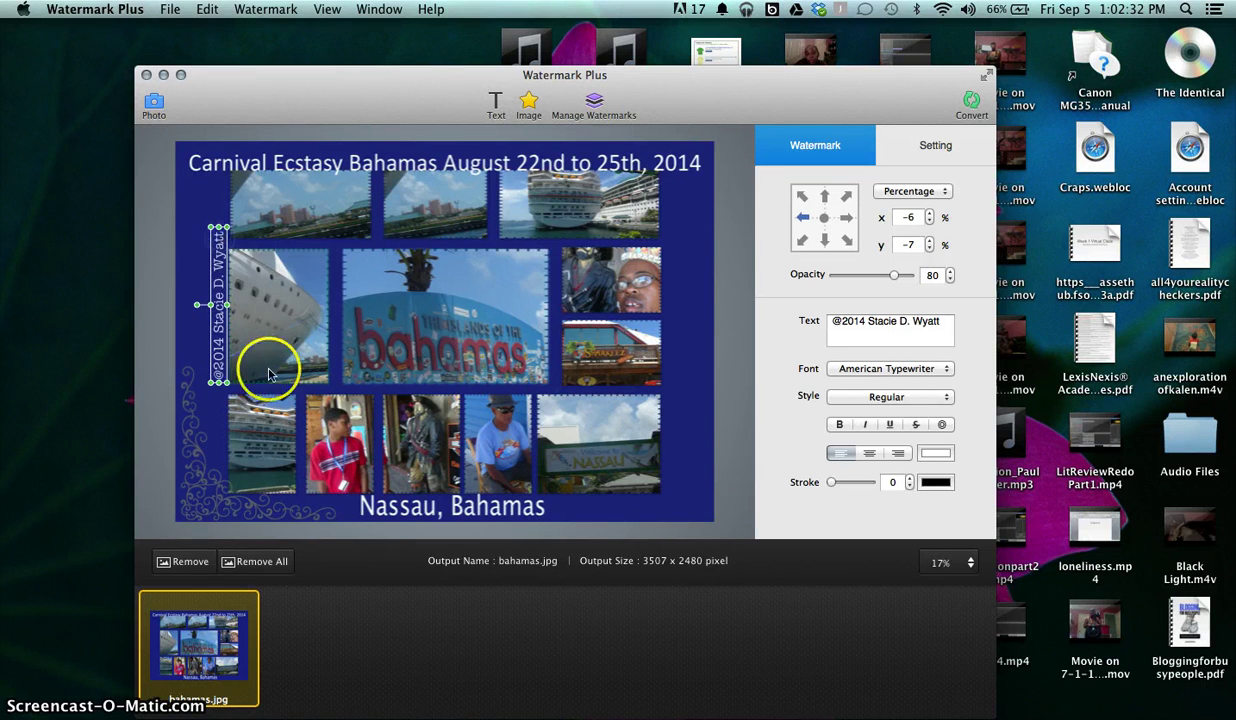
- Cycle the swirl sticker through the position-grid spots, ending back at bottom-left
click(698, 350)
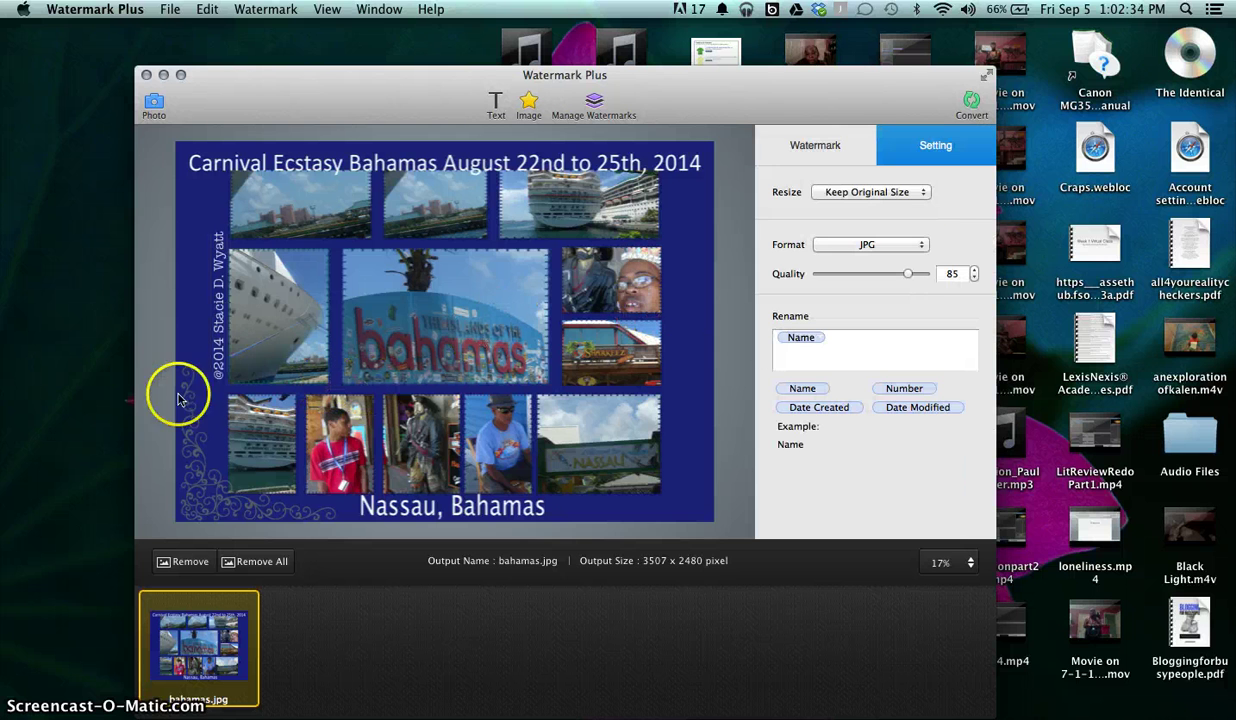
click(190, 486)
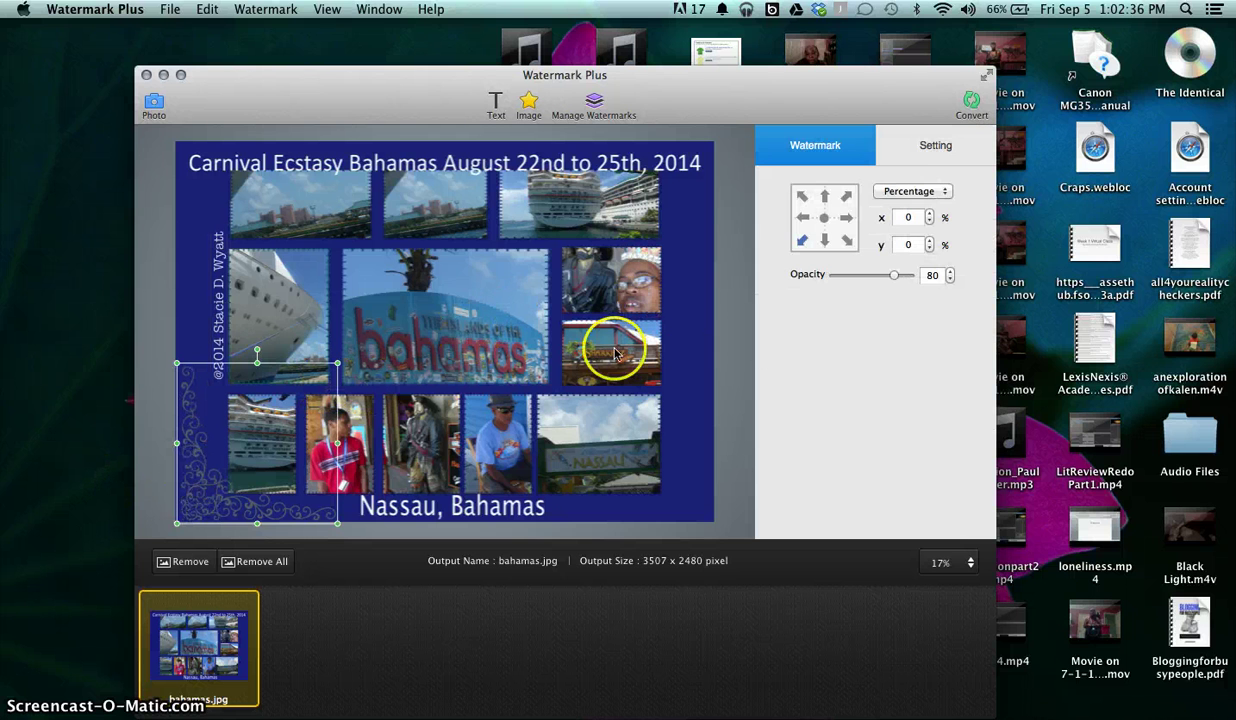
click(824, 241)
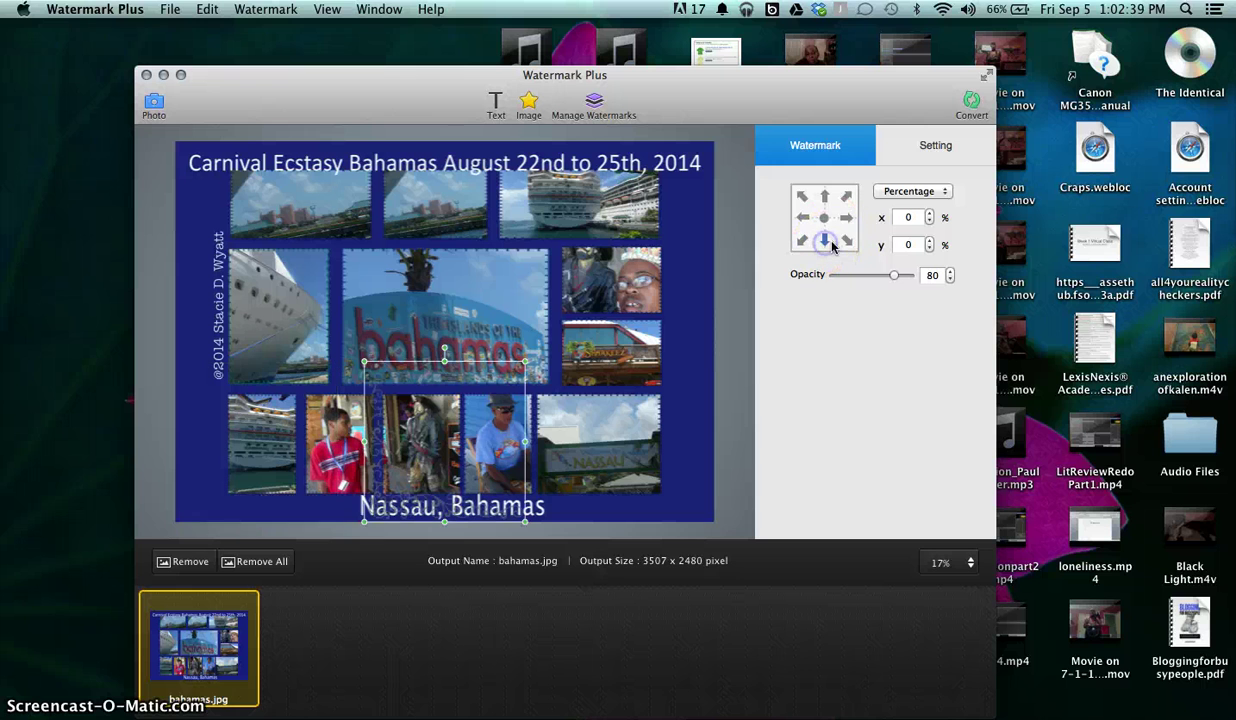
click(848, 217)
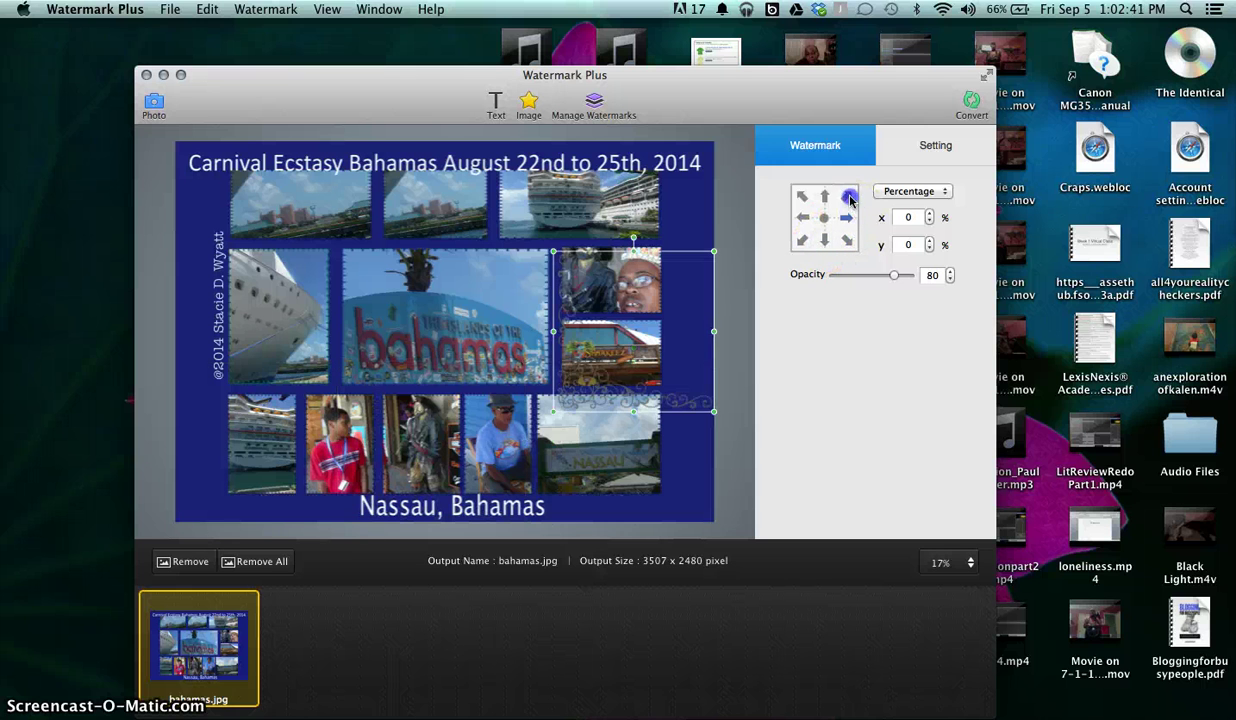
click(824, 196)
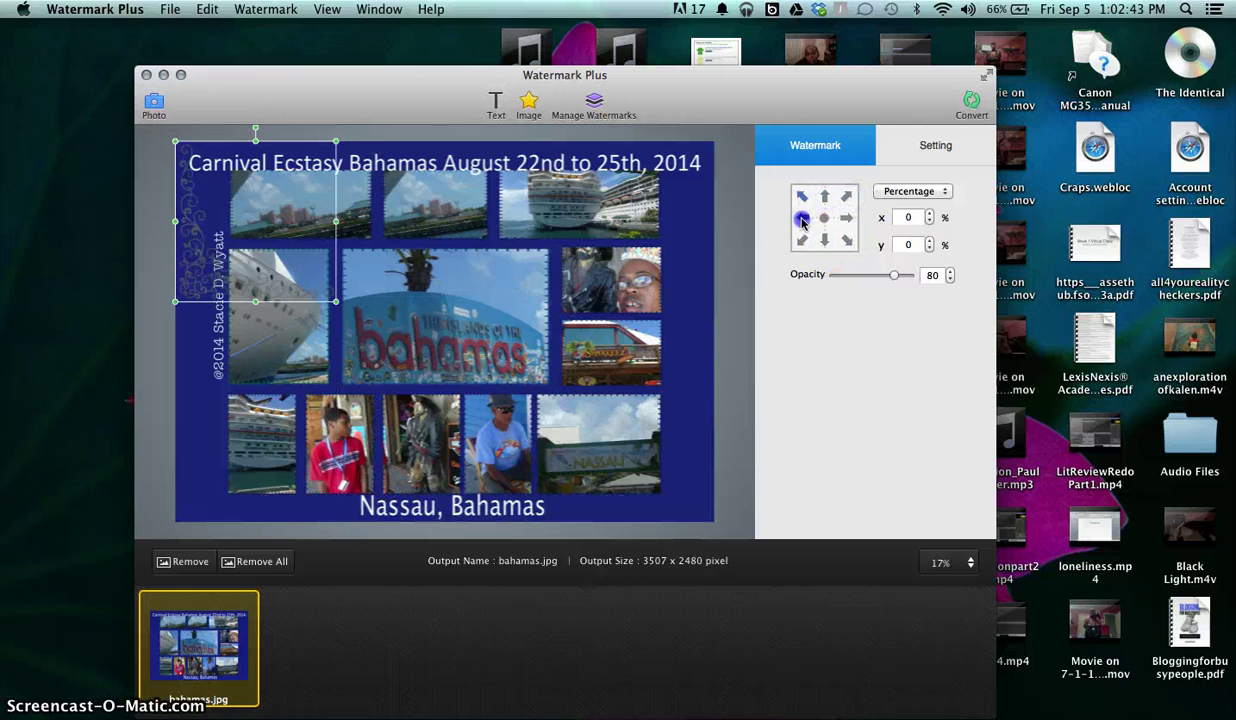
click(802, 218)
click(824, 218)
click(802, 241)
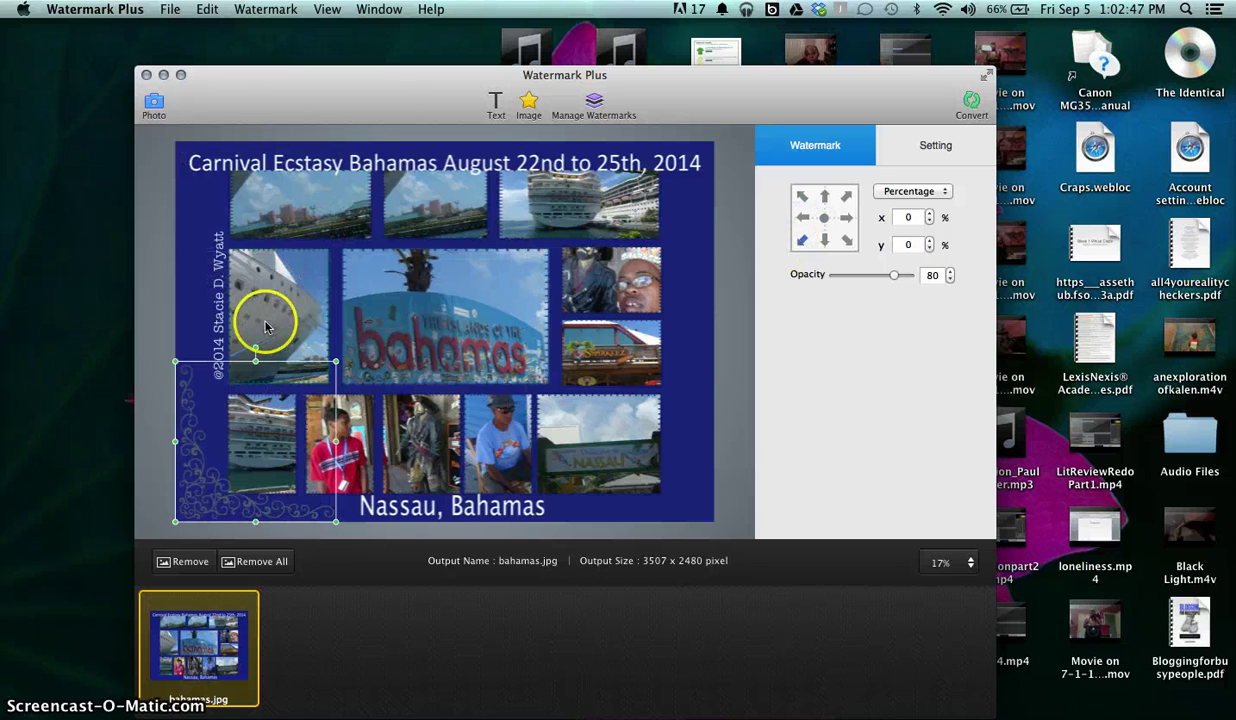
- Move the vertical copyright text lower along the collage's left edge
click(220, 258)
drag(220, 258, 220, 313)
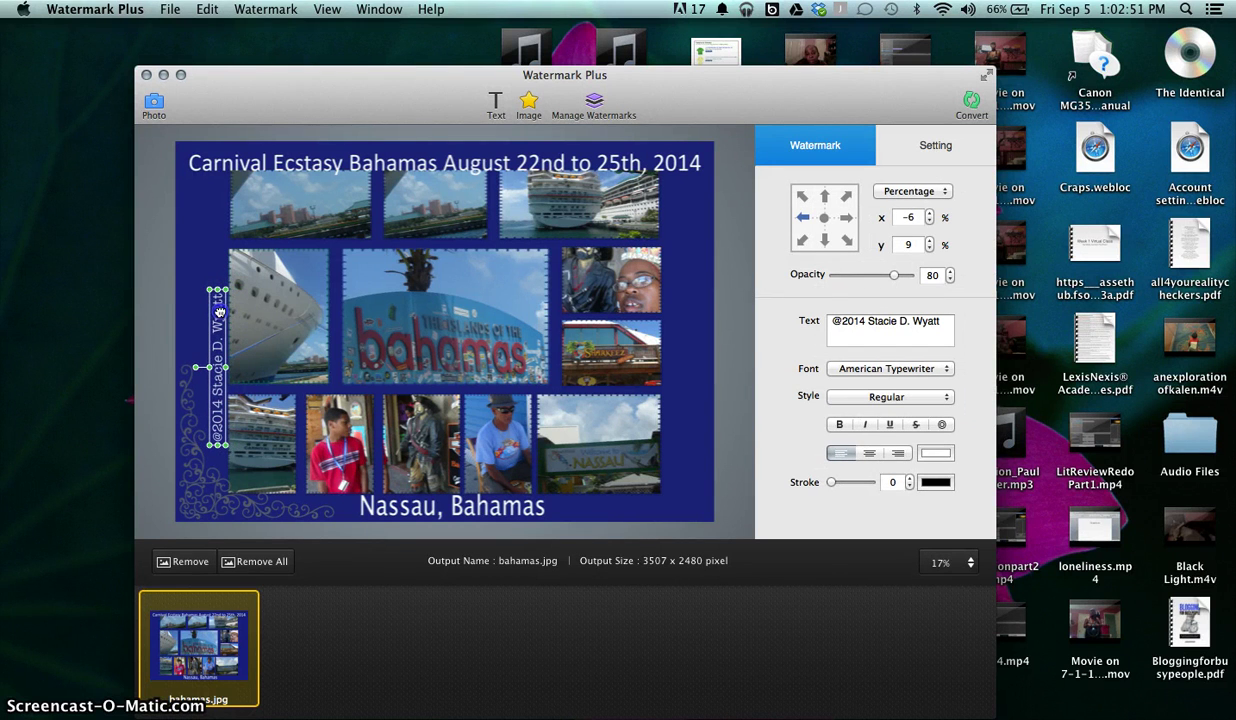
click(197, 219)
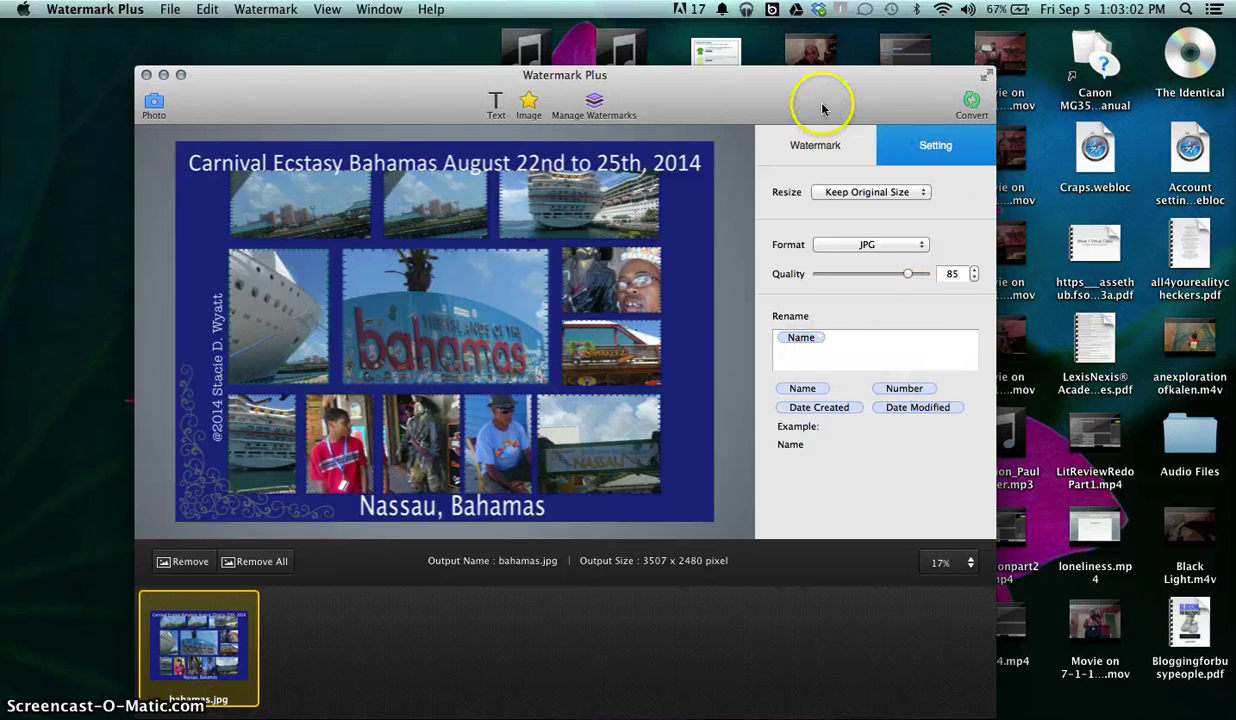
- Cancel the export, look over the File and Edit menus, and return to watermark properties
click(962, 105)
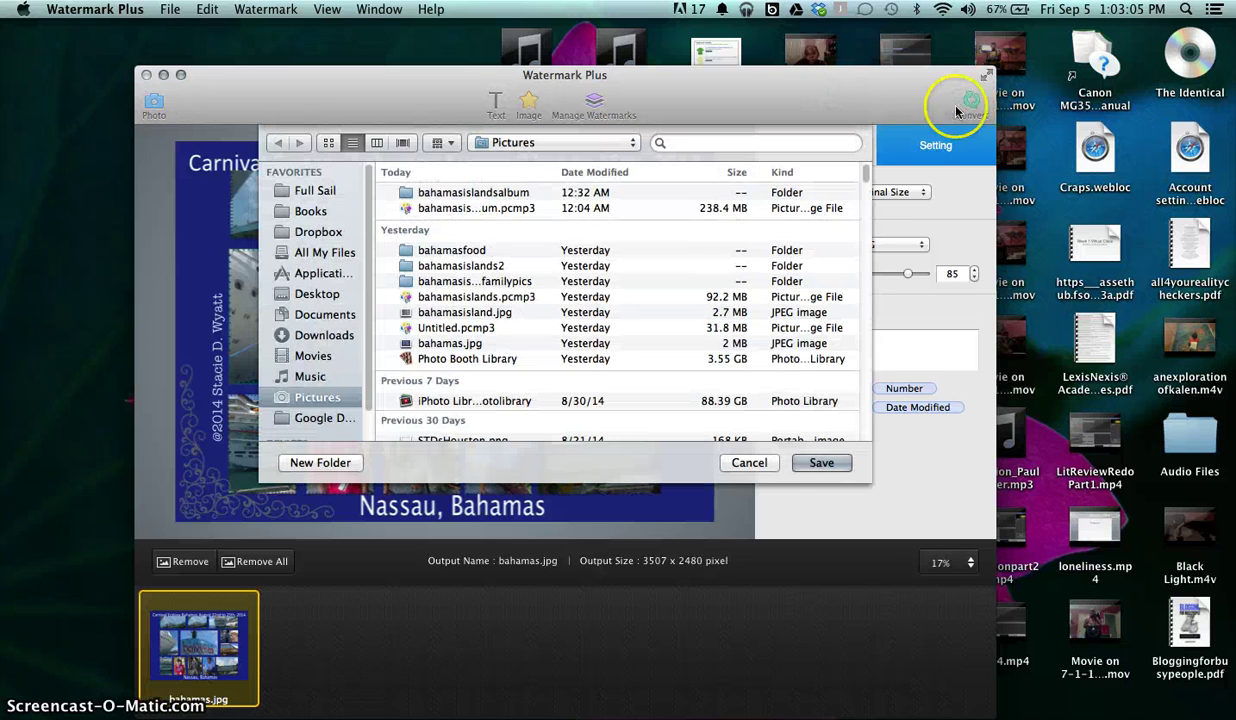
click(754, 470)
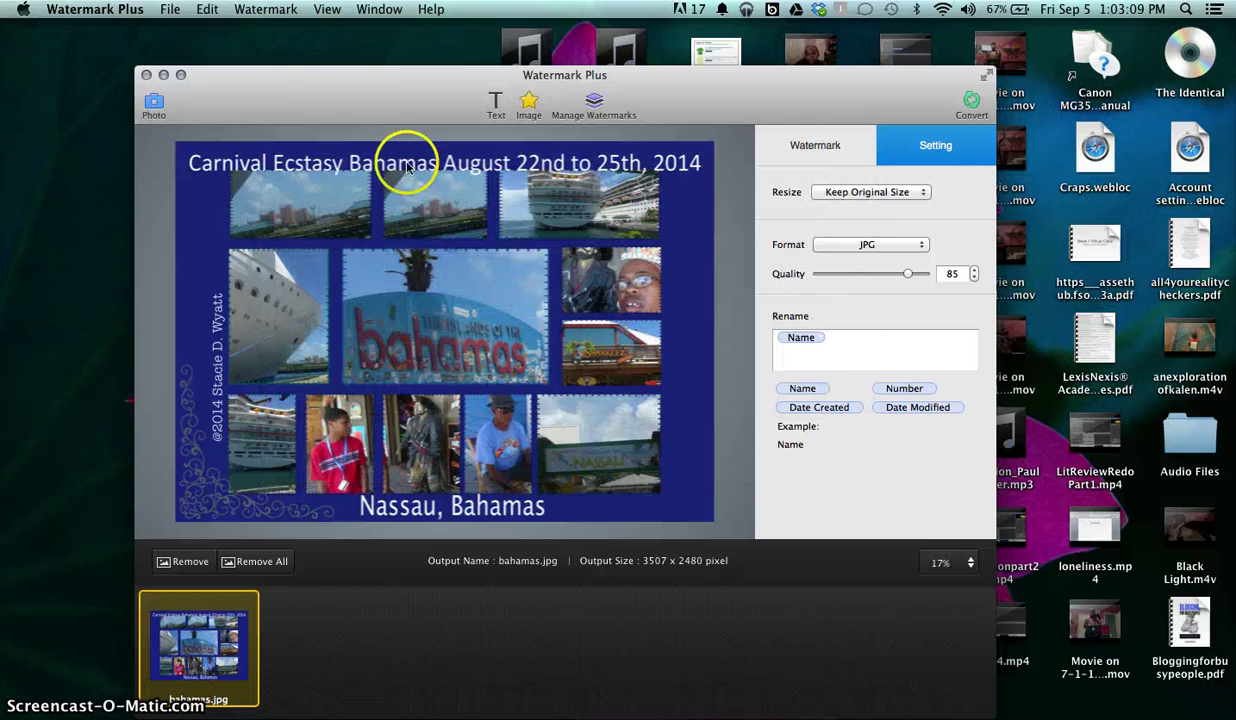
click(168, 10)
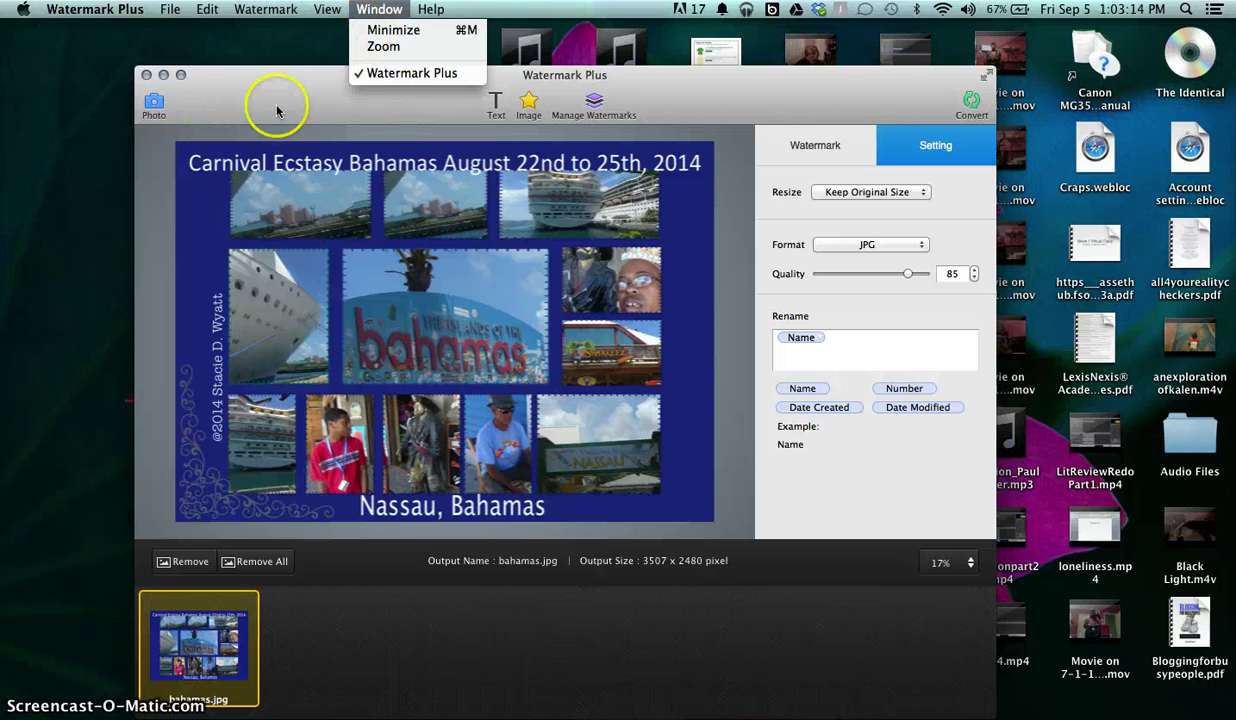
click(276, 103)
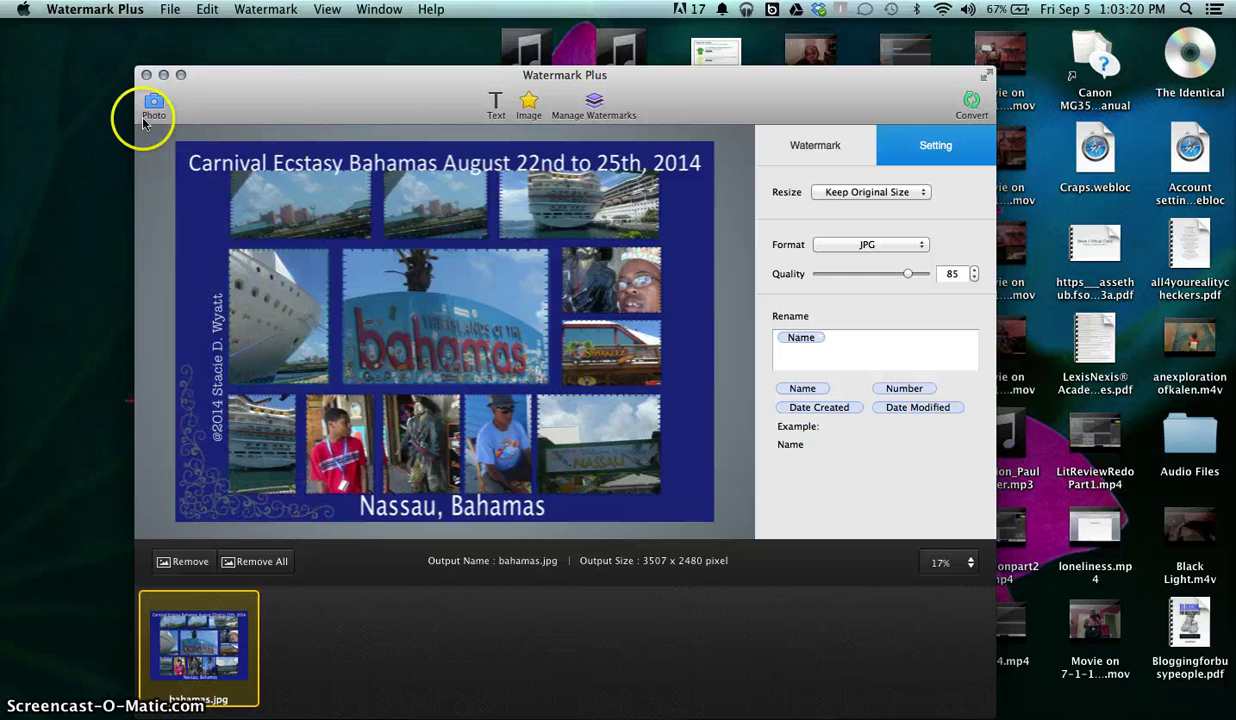
click(170, 9)
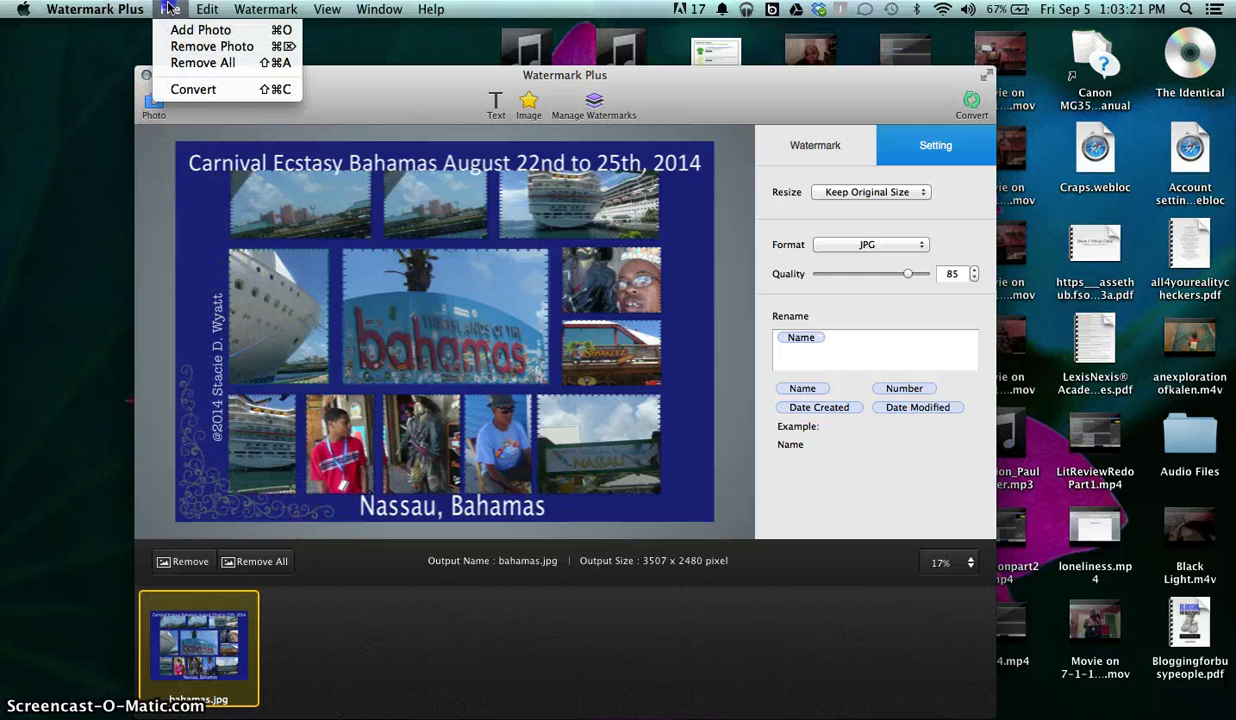
click(440, 120)
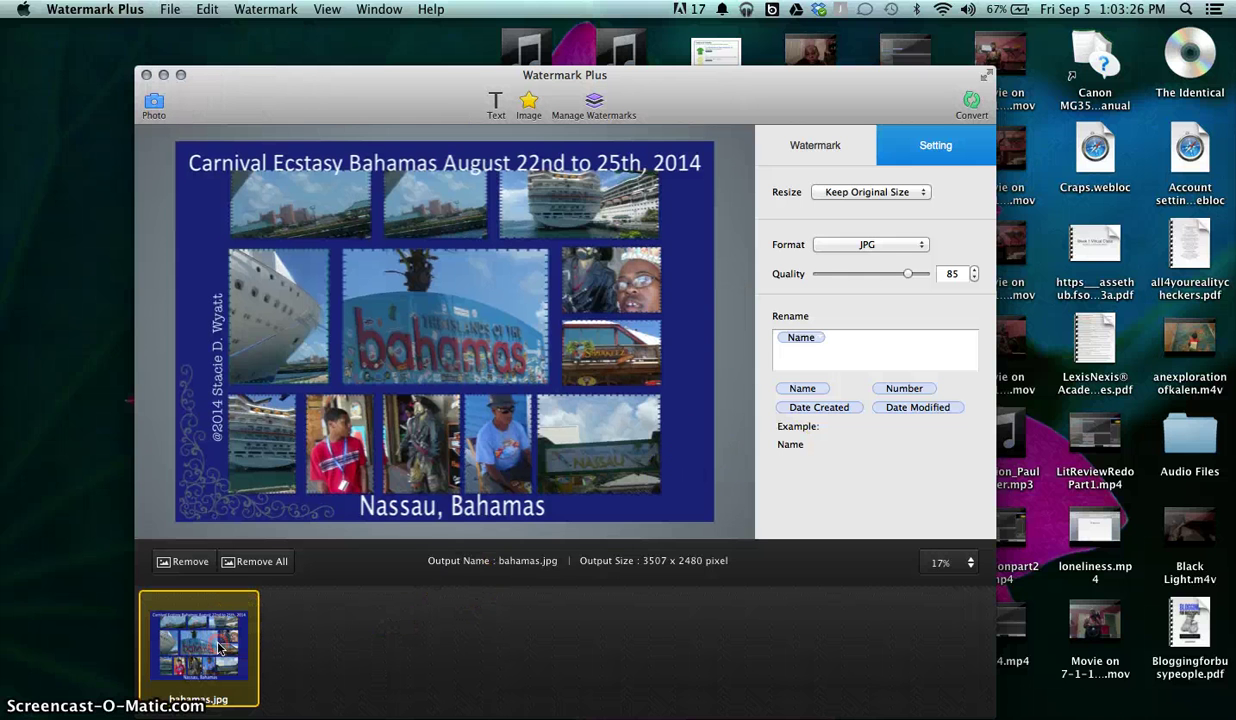
click(170, 9)
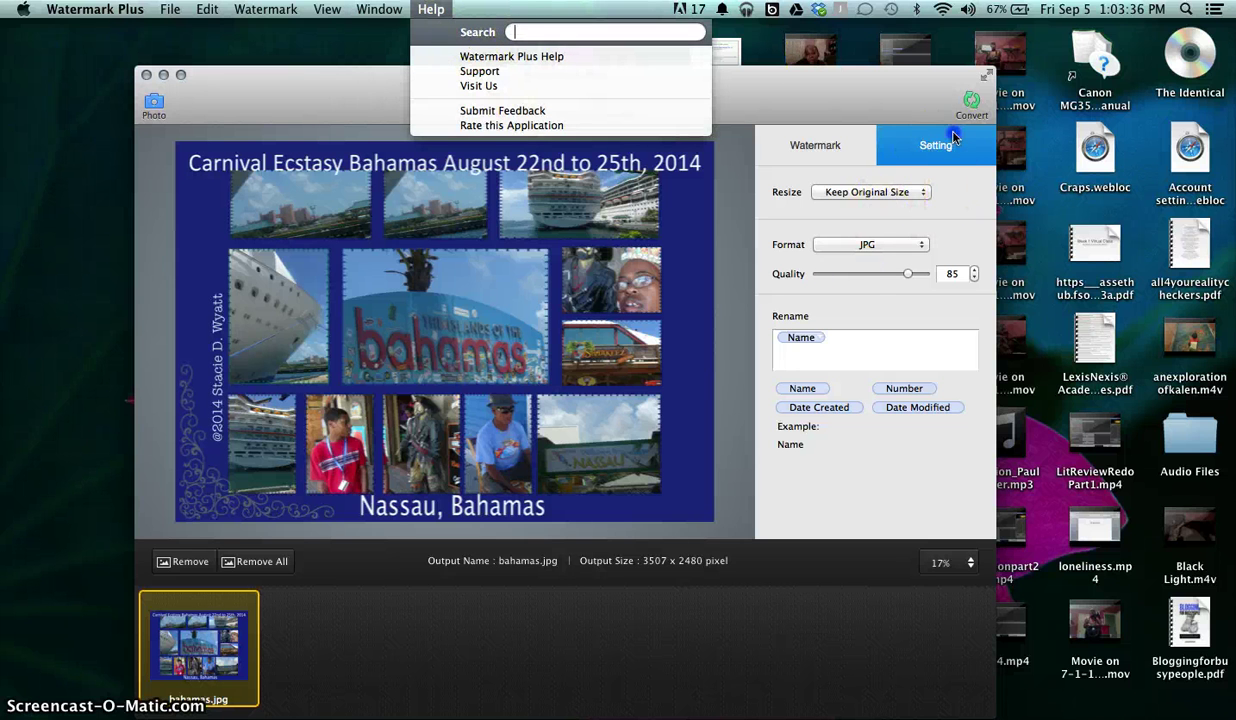
click(930, 152)
click(818, 135)
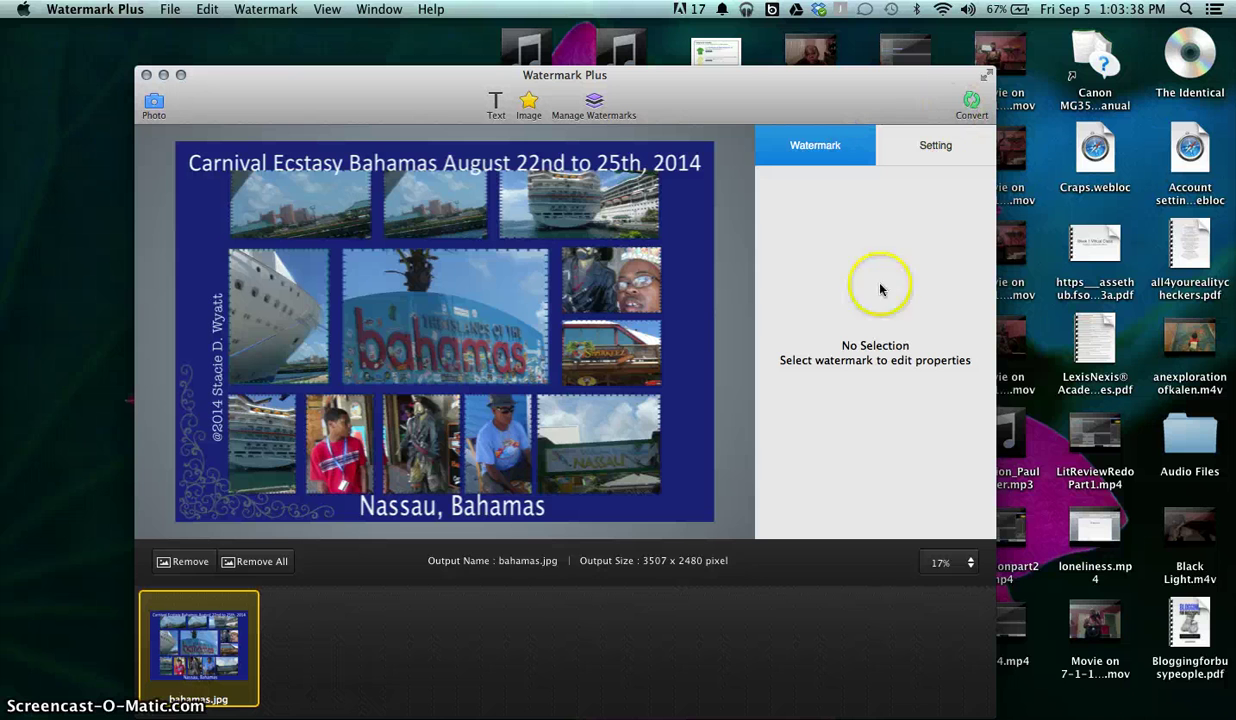
- Export the watermarked collage to Pictures as a renamed copy, bahamas_001.jpg, and reveal it in Finder
click(257, 516)
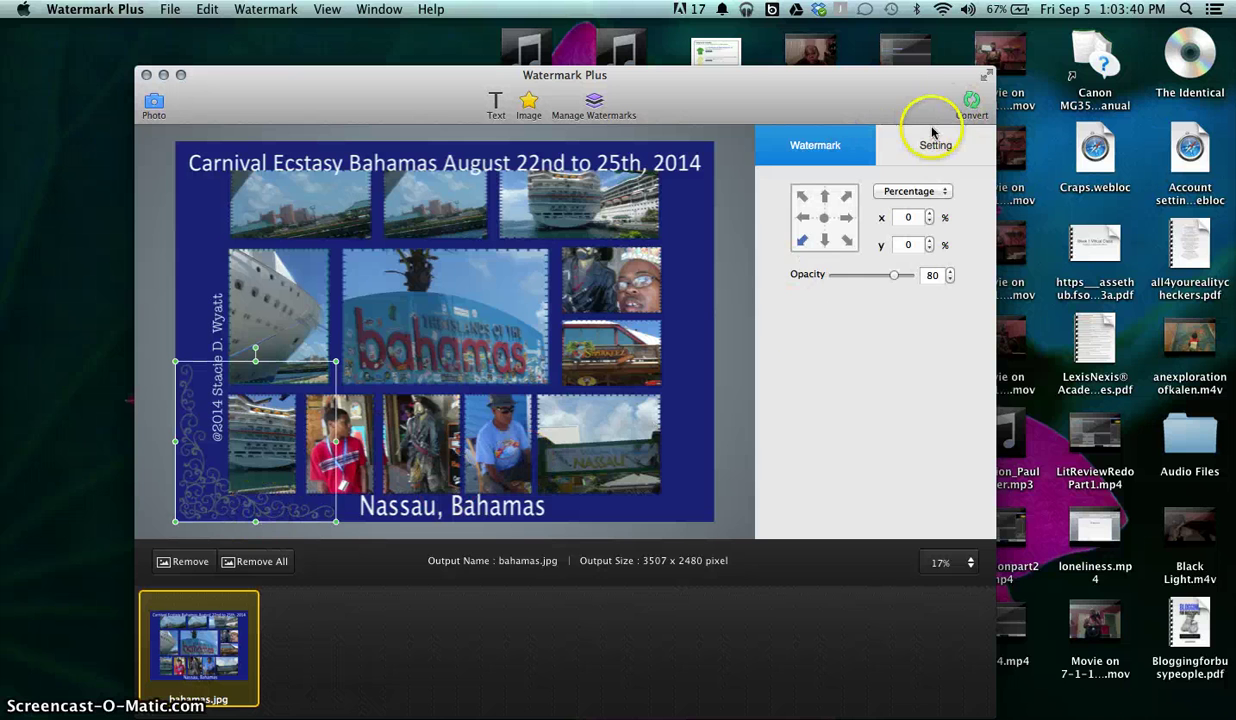
click(968, 106)
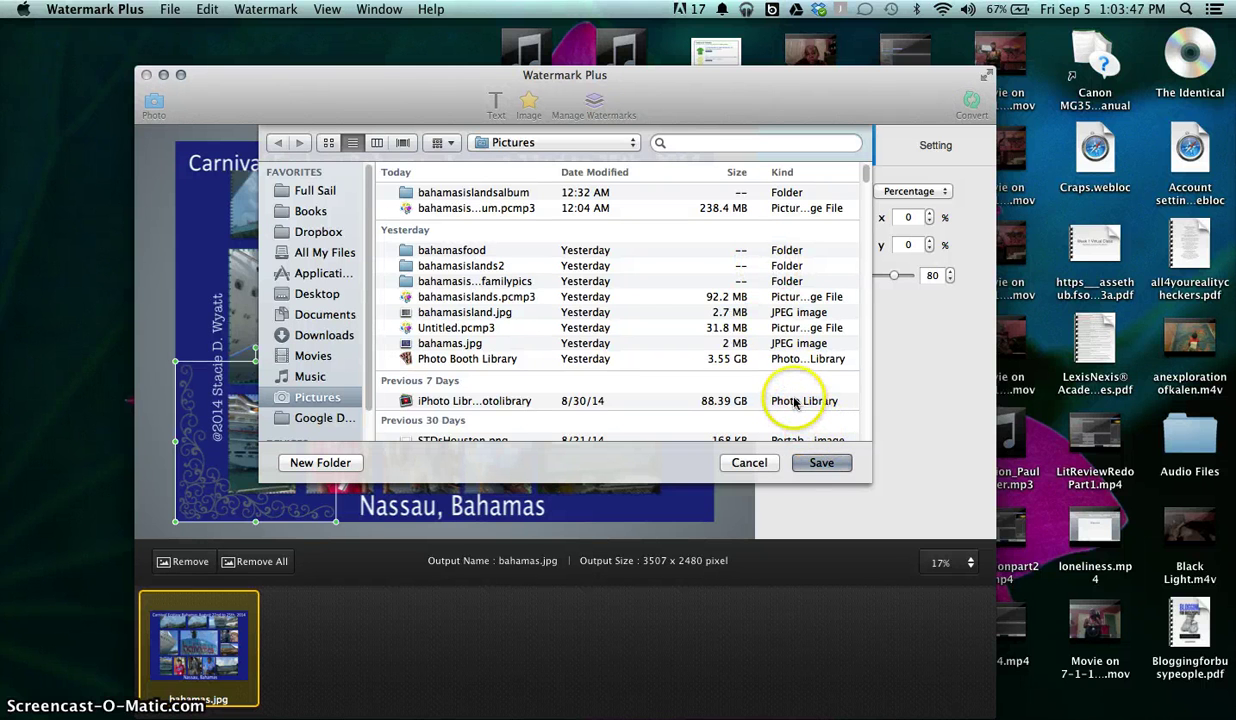
click(819, 462)
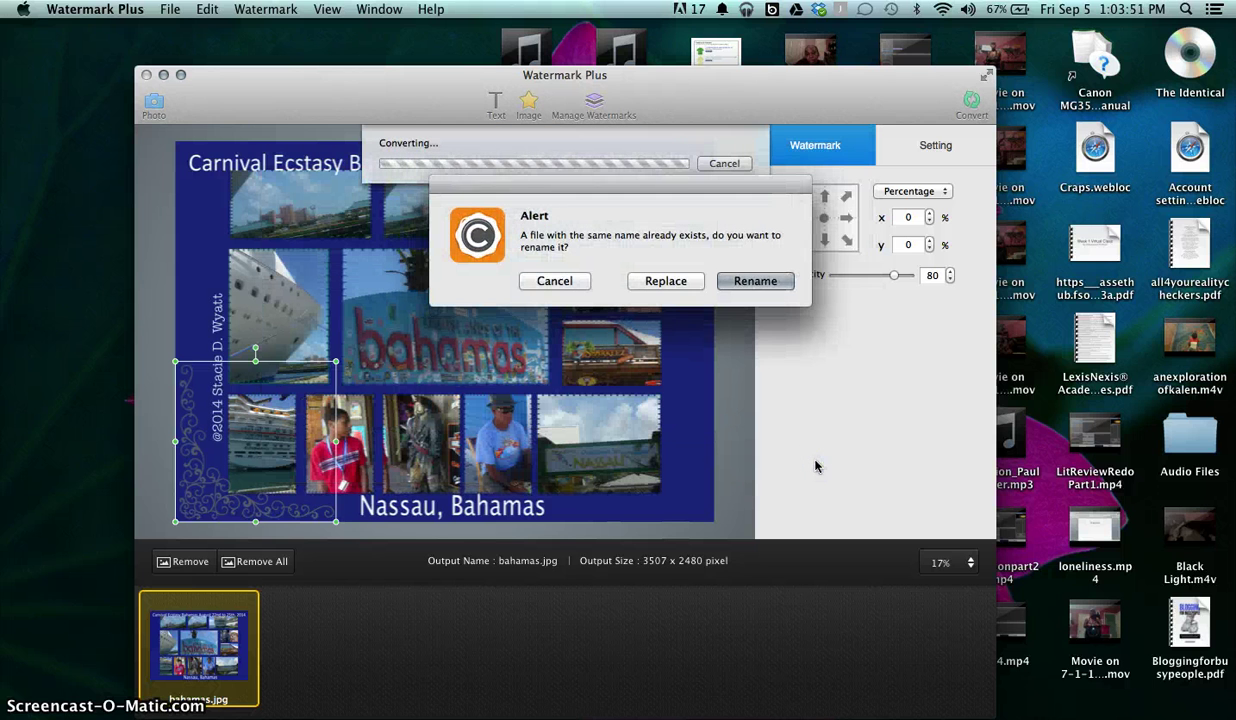
click(740, 284)
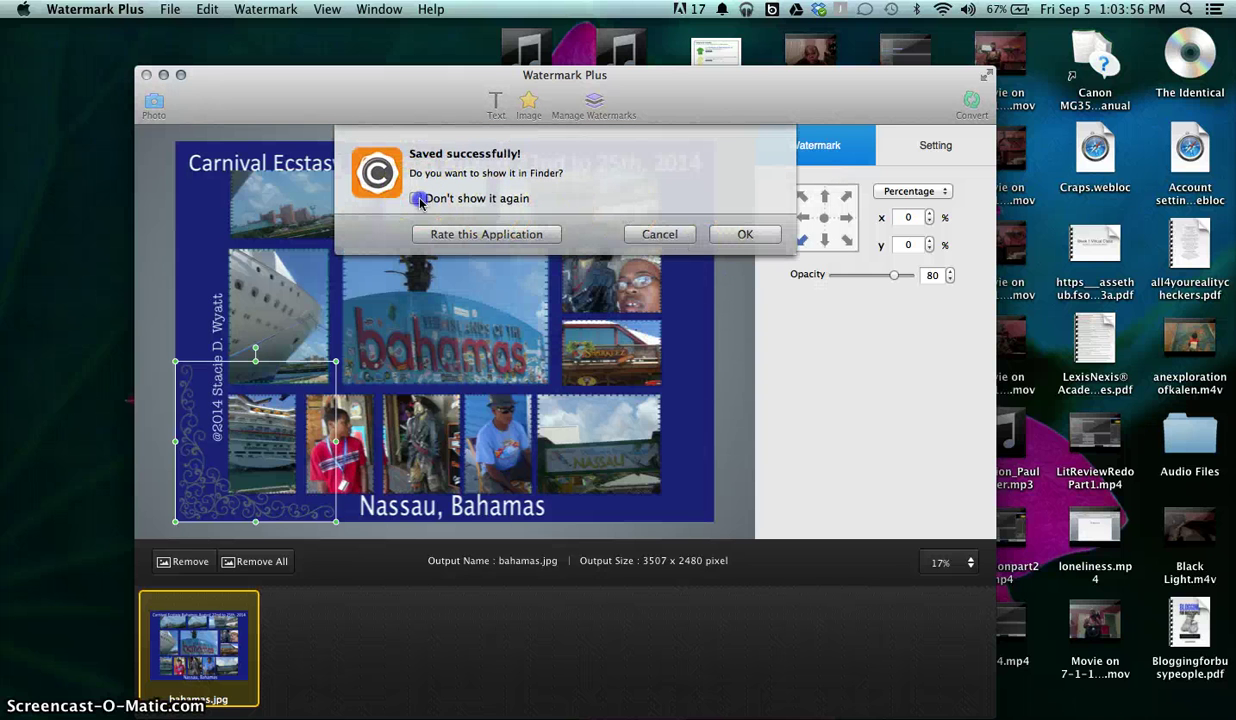
click(713, 230)
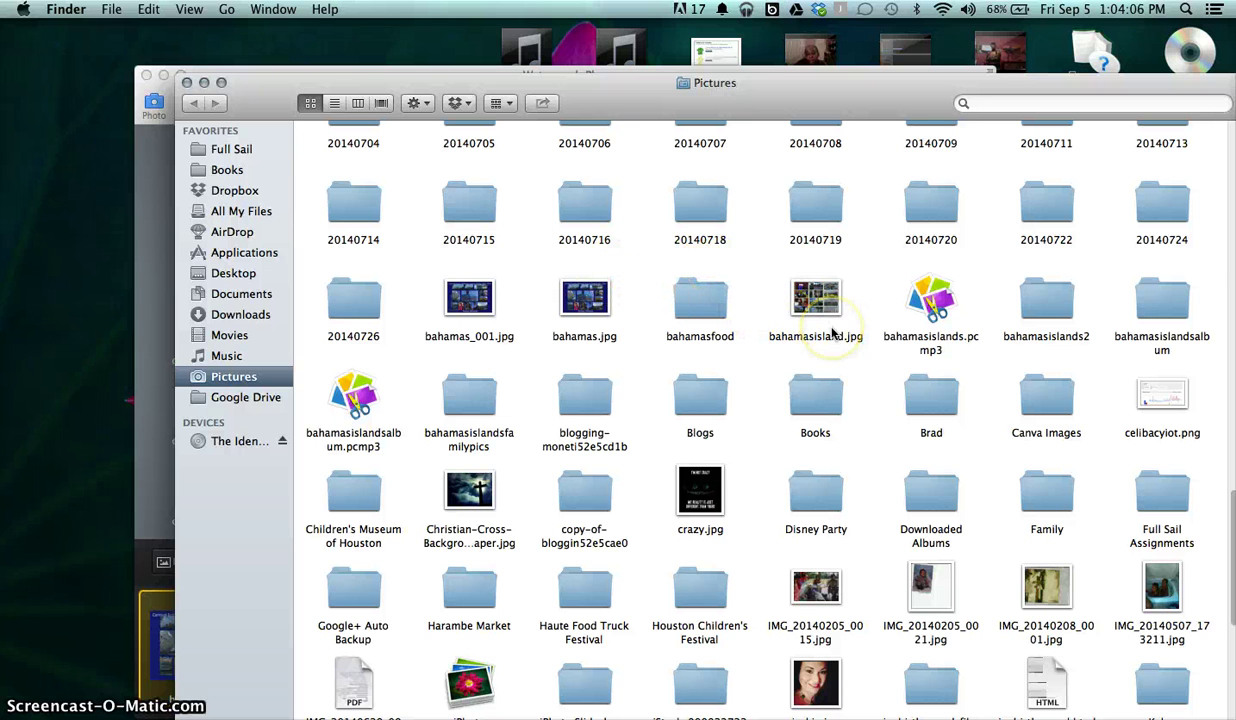
- Open the exported bahamas_001.jpg from the Pictures folder in Preview
click(455, 295)
right_click(456, 292)
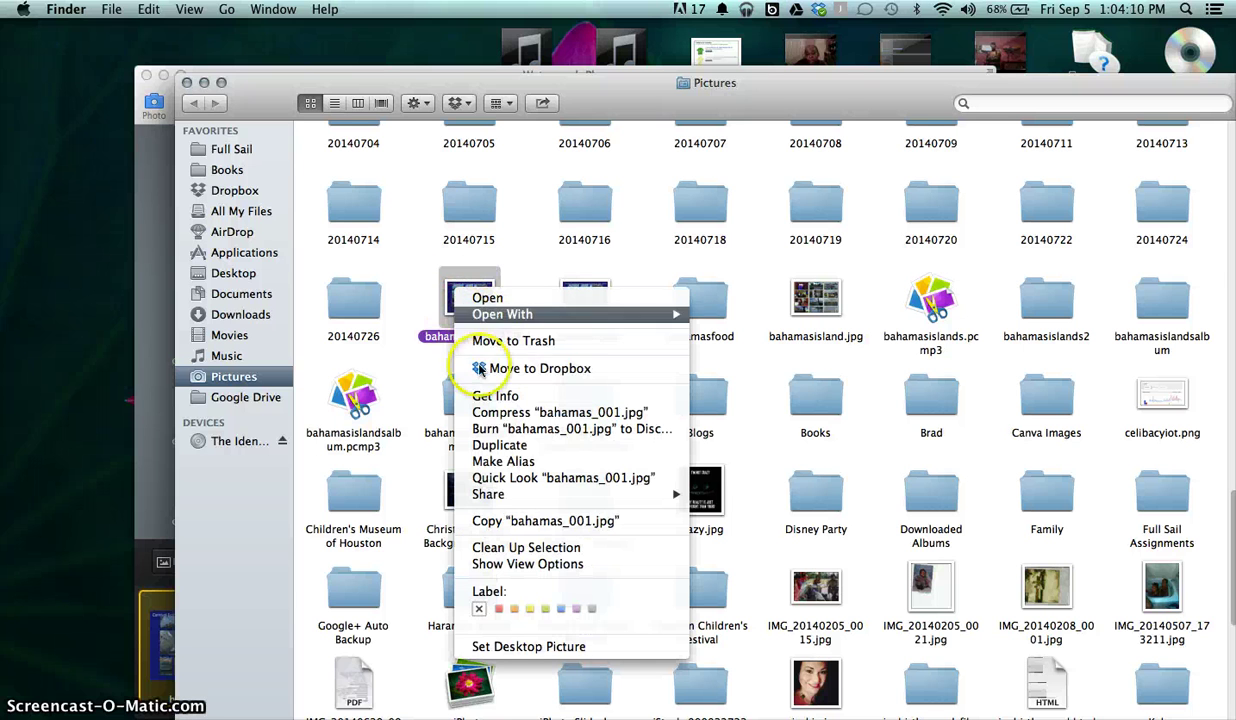
click(447, 279)
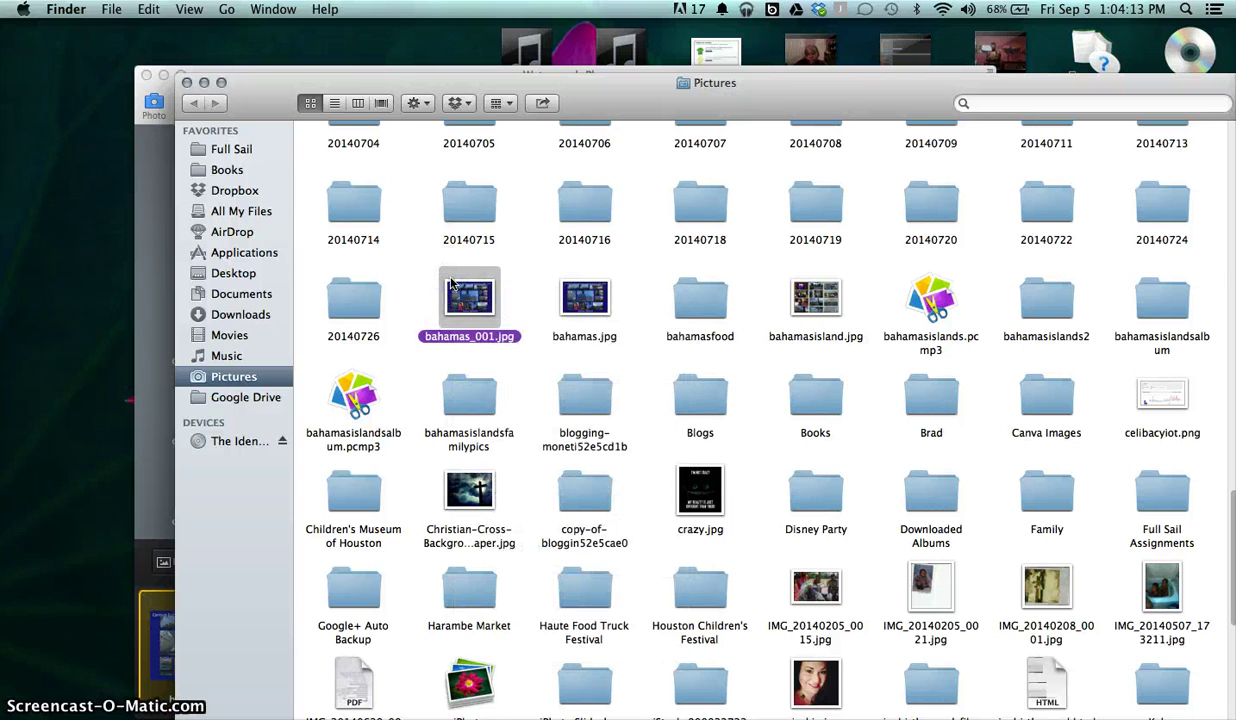
double_click(476, 300)
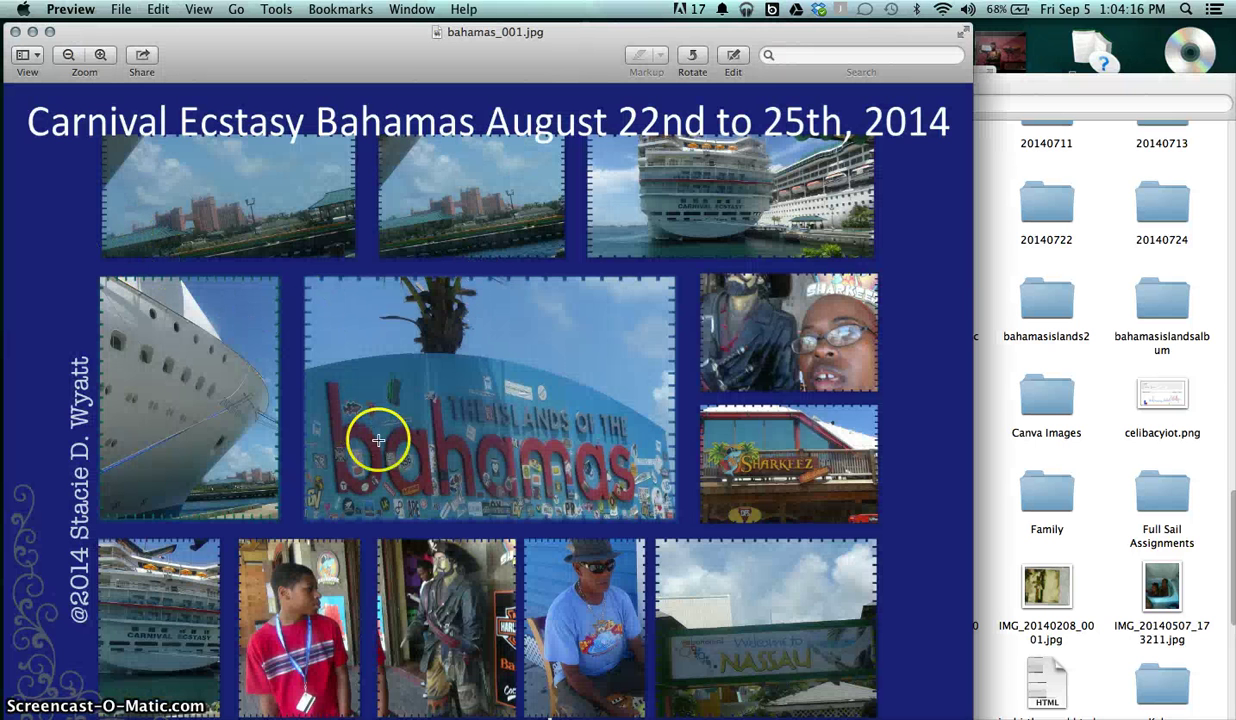
- Inspect bahamas_001.jpg in Preview, then close it and the Pictures Finder window
drag(265, 400, 295, 318)
click(45, 535)
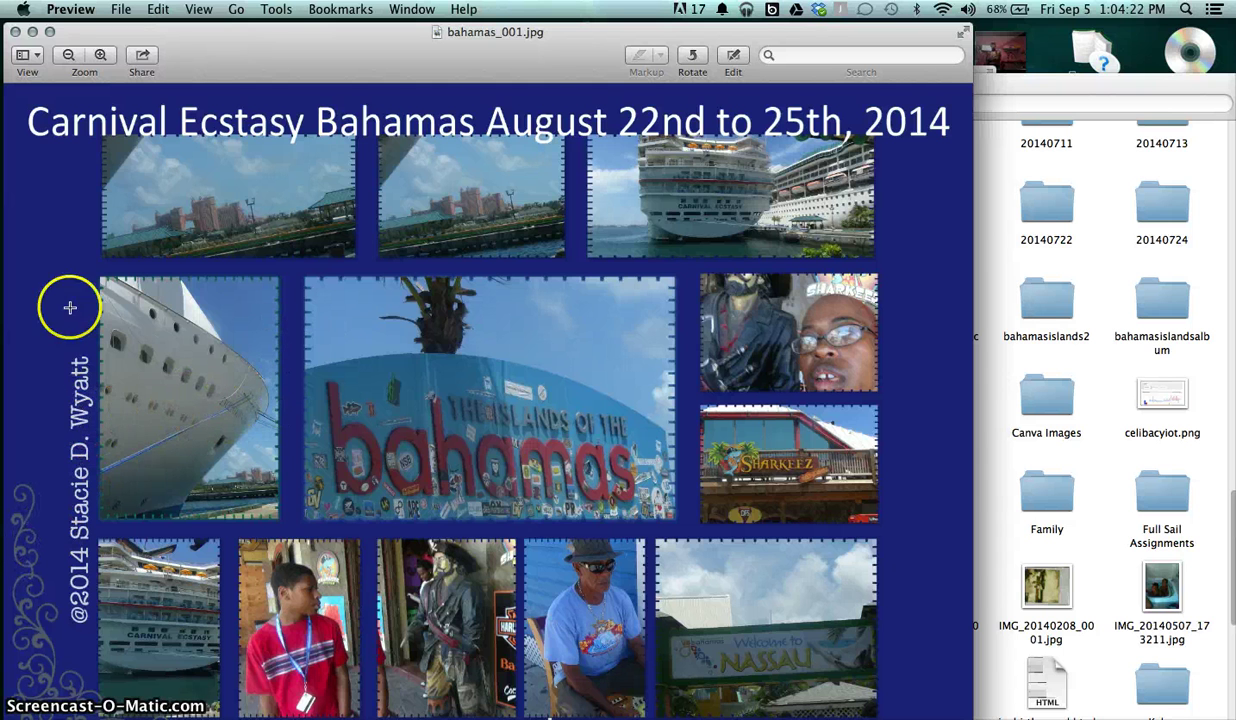
click(16, 32)
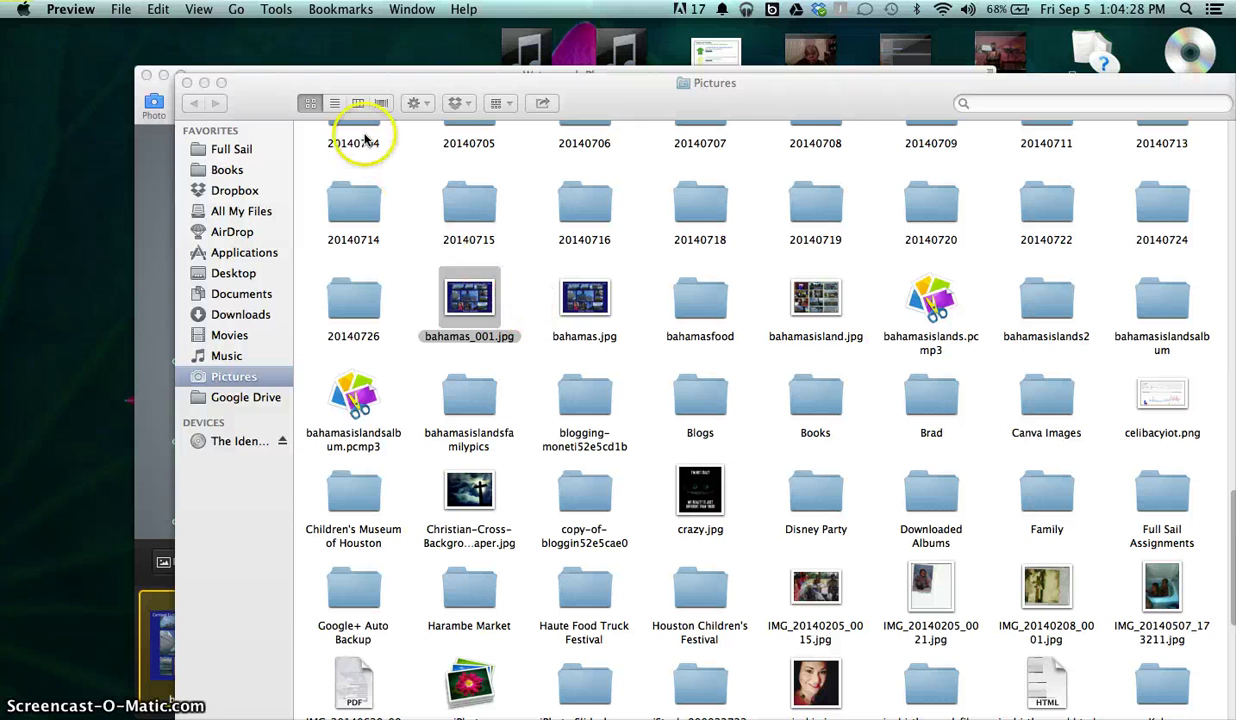
click(187, 82)
click(214, 512)
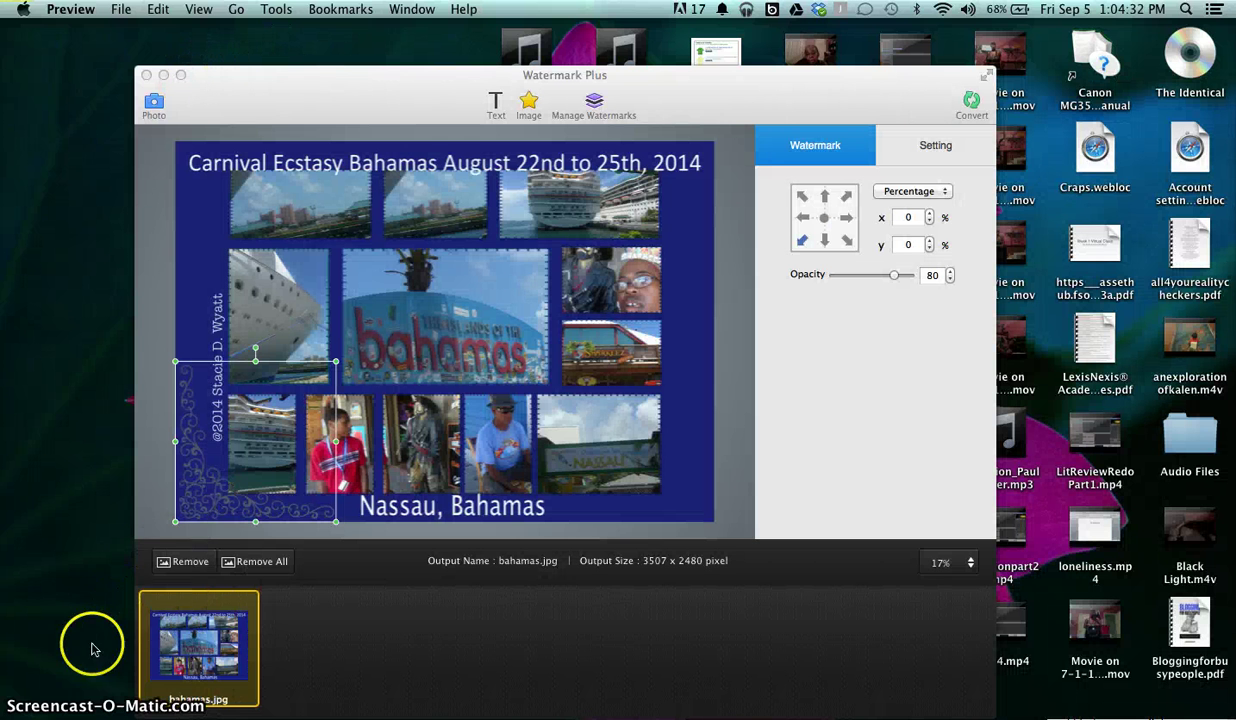